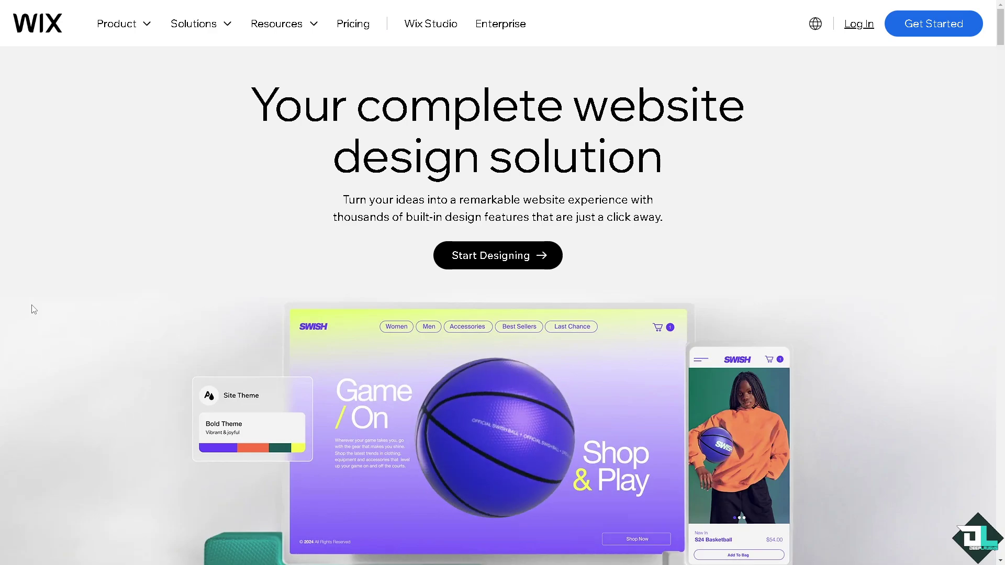
Start creating a Wix account and reach the Deep Laughs site's dashboard Home
left_click(941, 25)
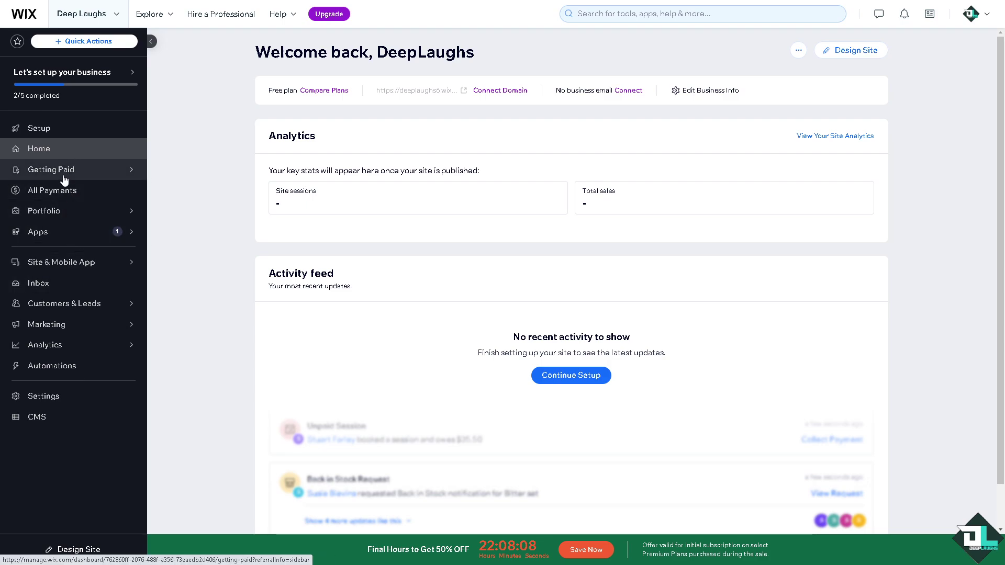
Go to Site & Mobile App in the dashboard sidebar to reach the editor
mouse_move(70, 268)
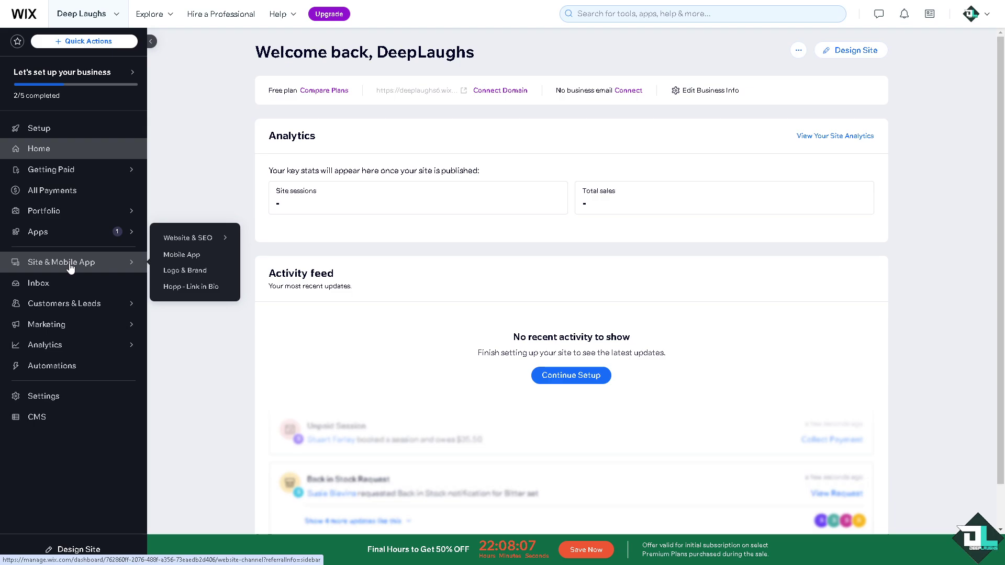
left_click(70, 268)
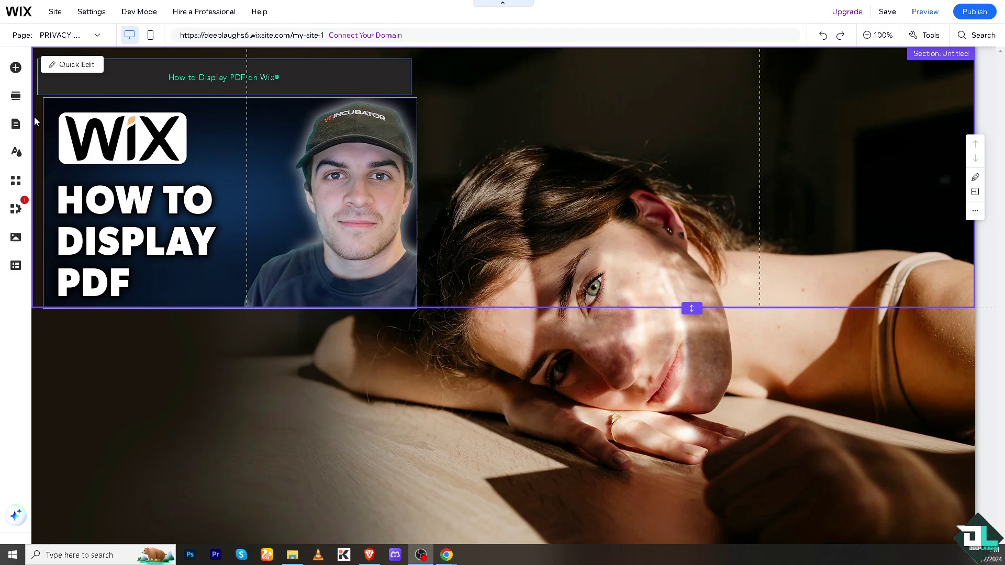
In Add Elements, browse the Button category's styles down to the Document Buttons section
left_click(16, 69)
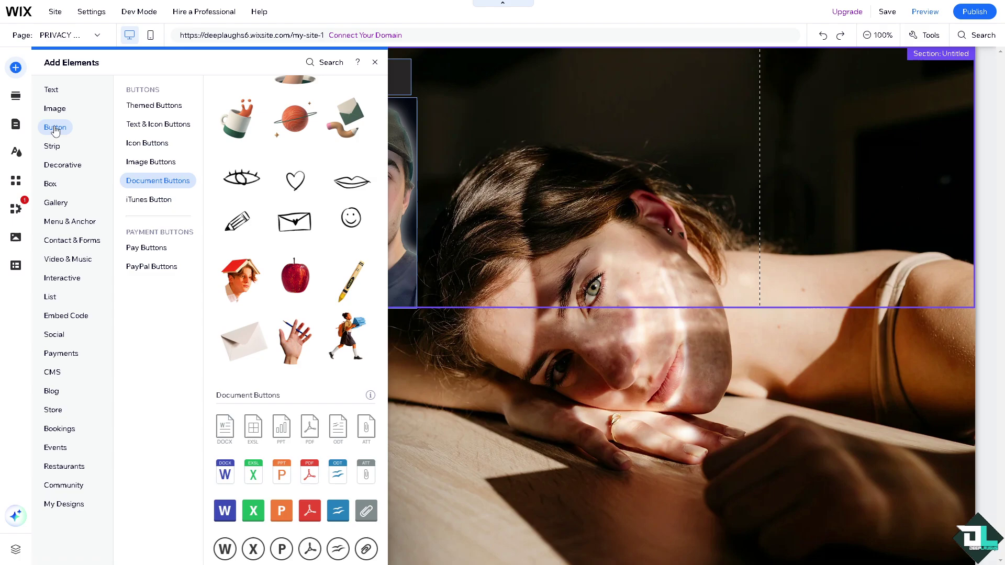
left_click(58, 110)
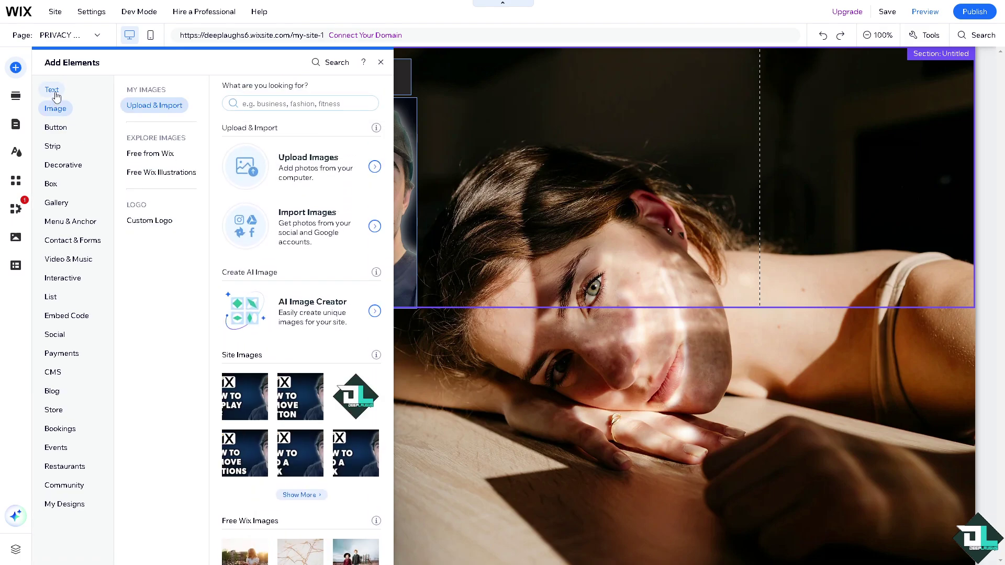
left_click(57, 128)
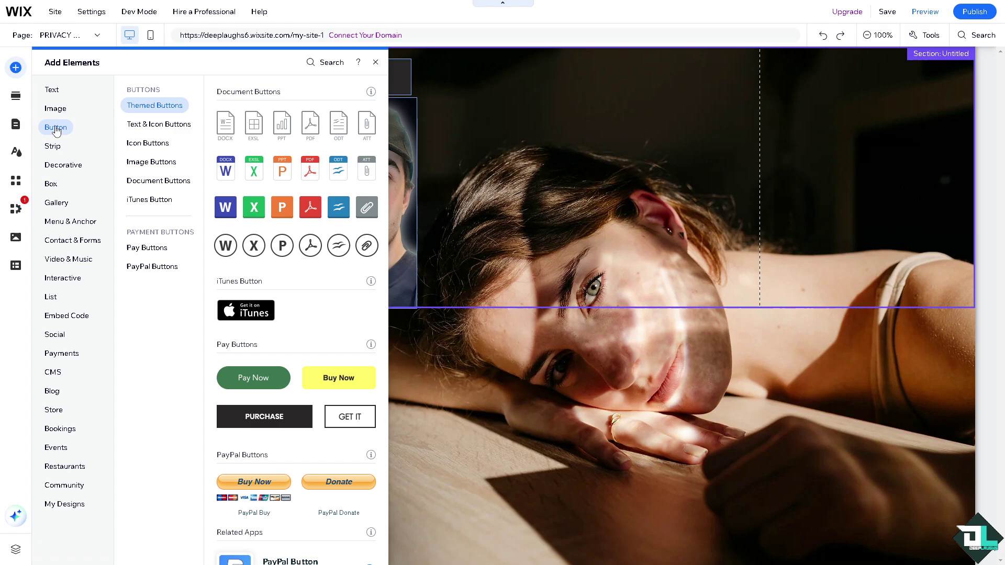
left_click(157, 105)
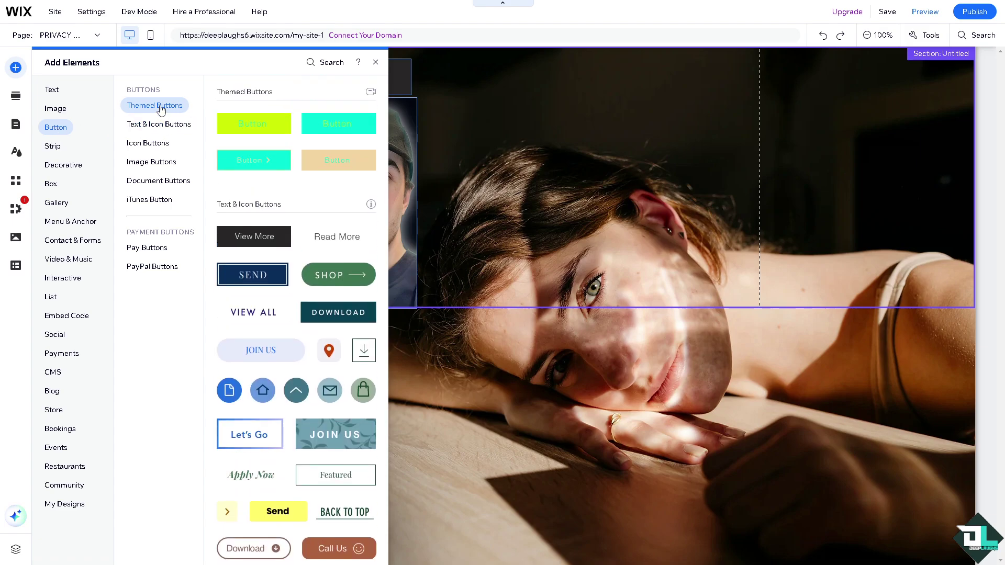
left_click(165, 123)
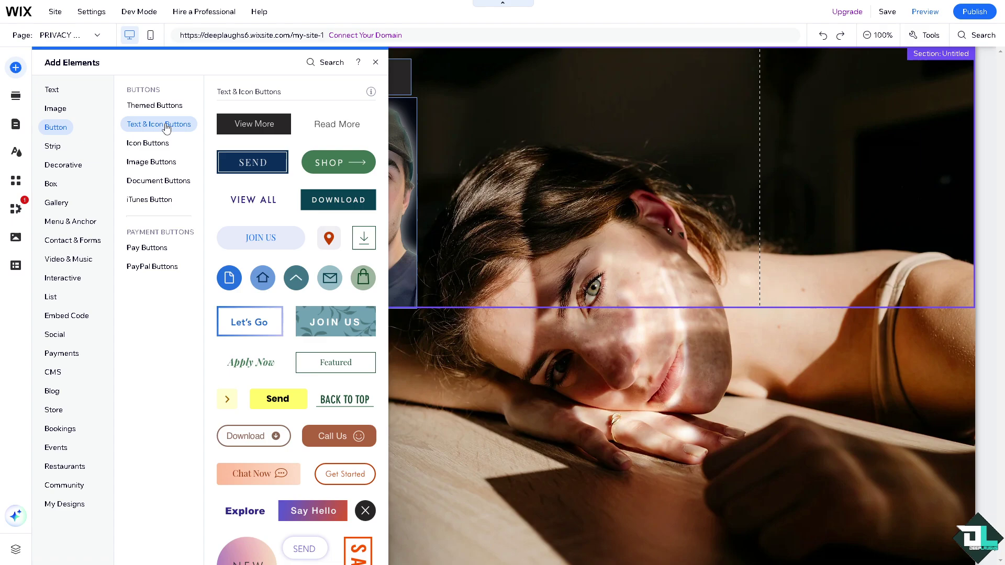
left_click(149, 146)
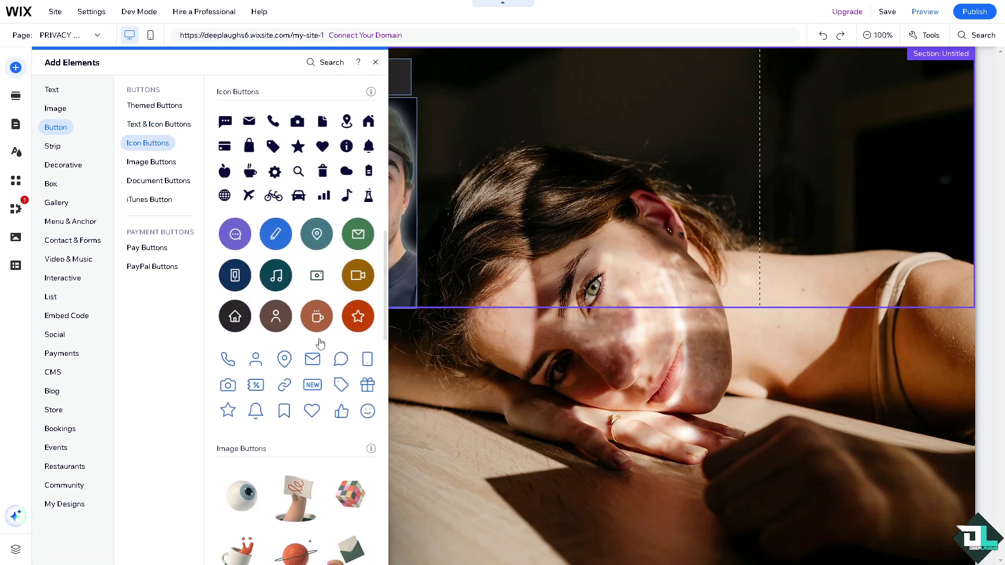
scroll(321, 344, "down", 3)
scroll(317, 356, "down", 4)
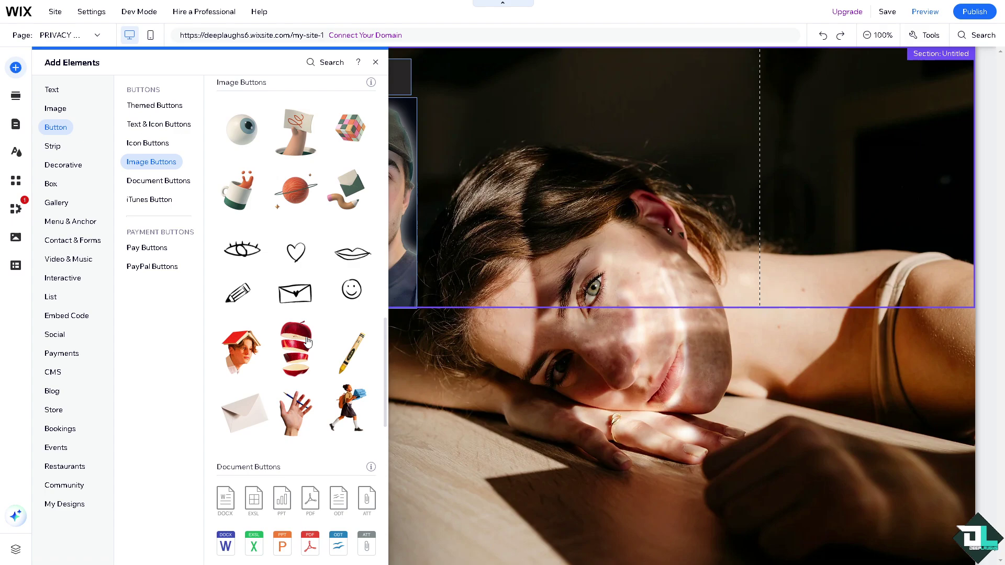
scroll(272, 309, "down", 4)
scroll(280, 325, "down", 3)
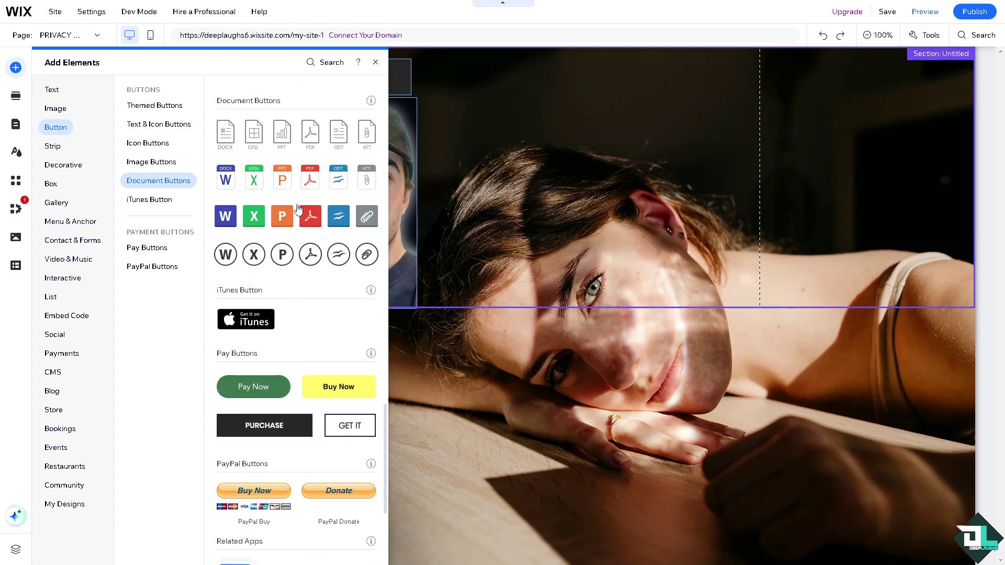
Choose the red PDF document button, bringing up the Choose a Doc window
left_click(311, 180)
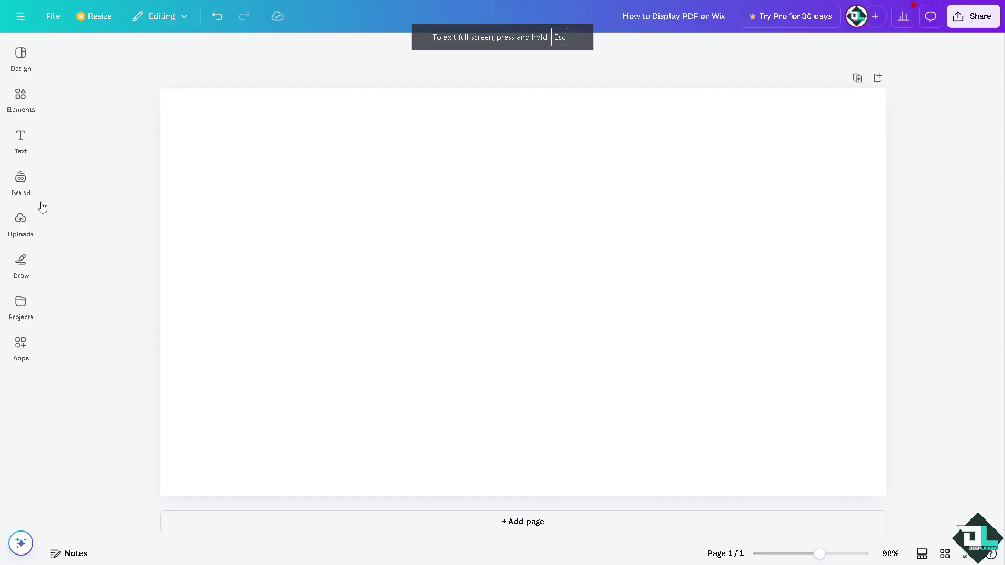
Place the How to Display PDF thumbnail from Uploads and stretch it to fill the Canva page
left_click(20, 219)
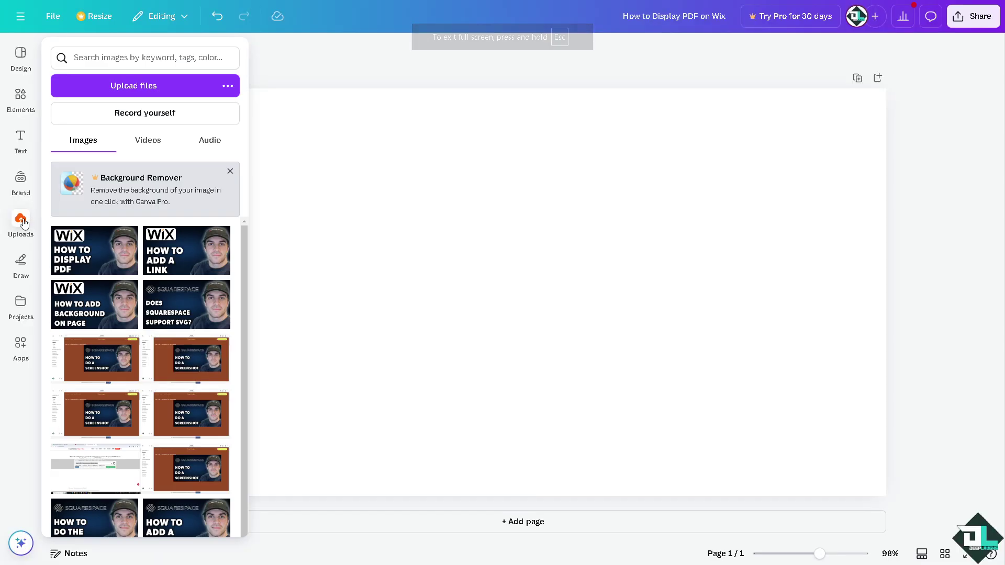
left_click(75, 241)
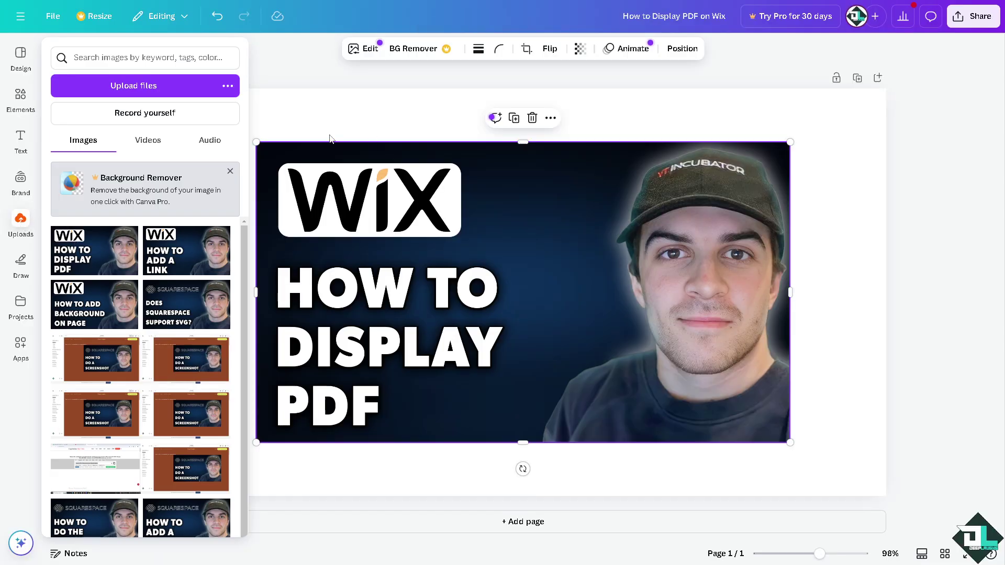
left_click(21, 220)
left_click(816, 311)
left_click(307, 280)
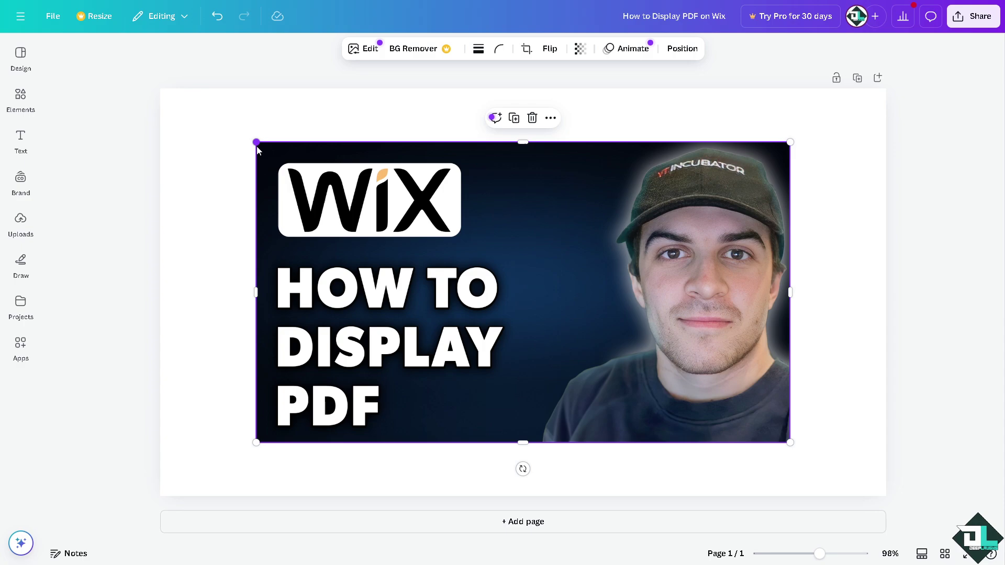
left_click_drag(248, 141, 161, 88)
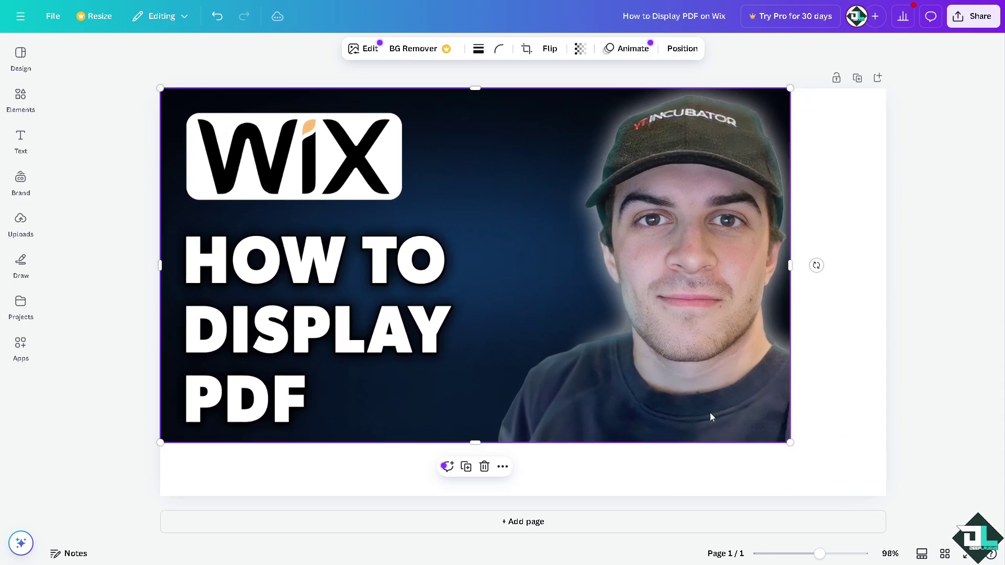
left_click_drag(826, 460, 889, 497)
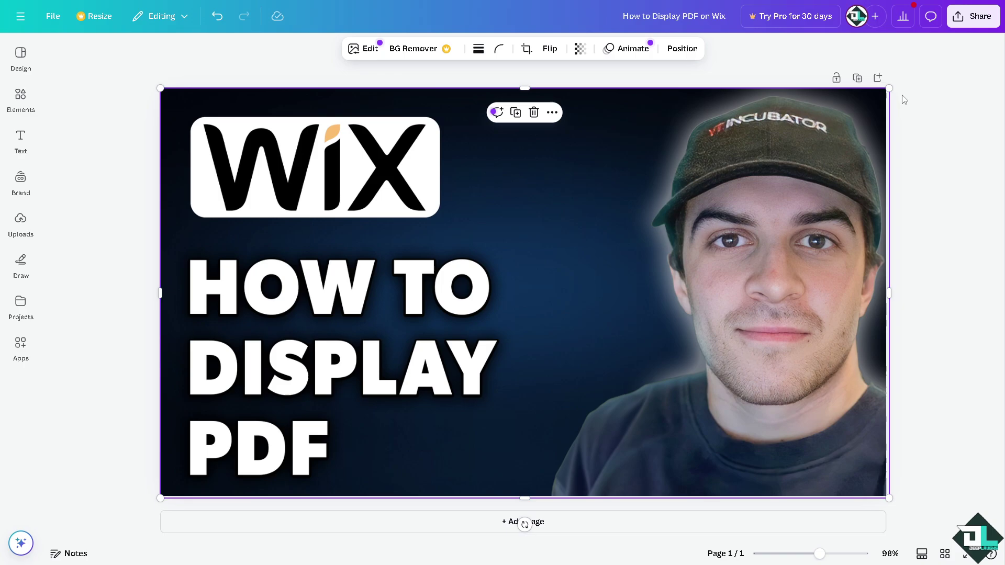
Download the design as PDF Print with crop marks and bleed, flattening and notes
left_click(974, 16)
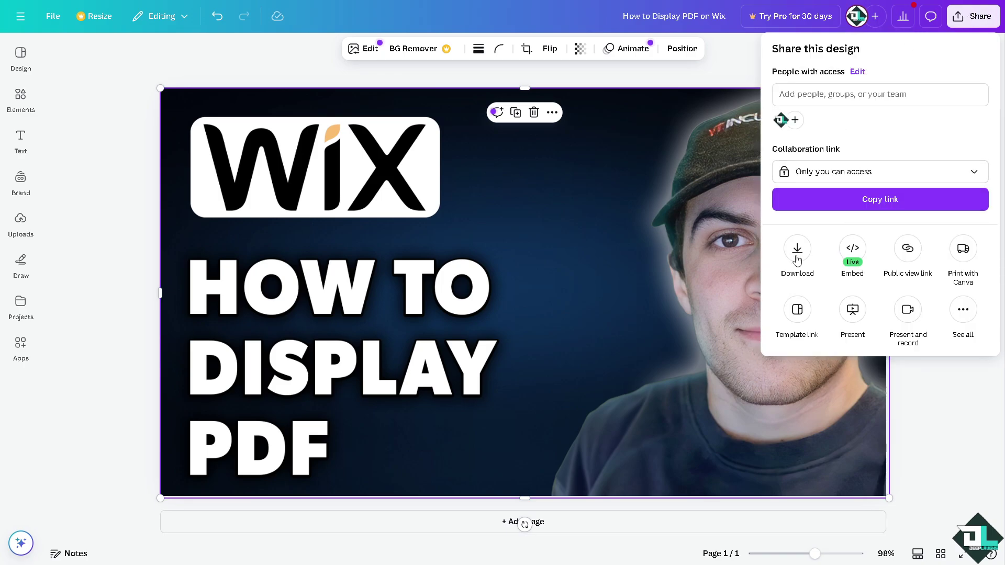
left_click(798, 250)
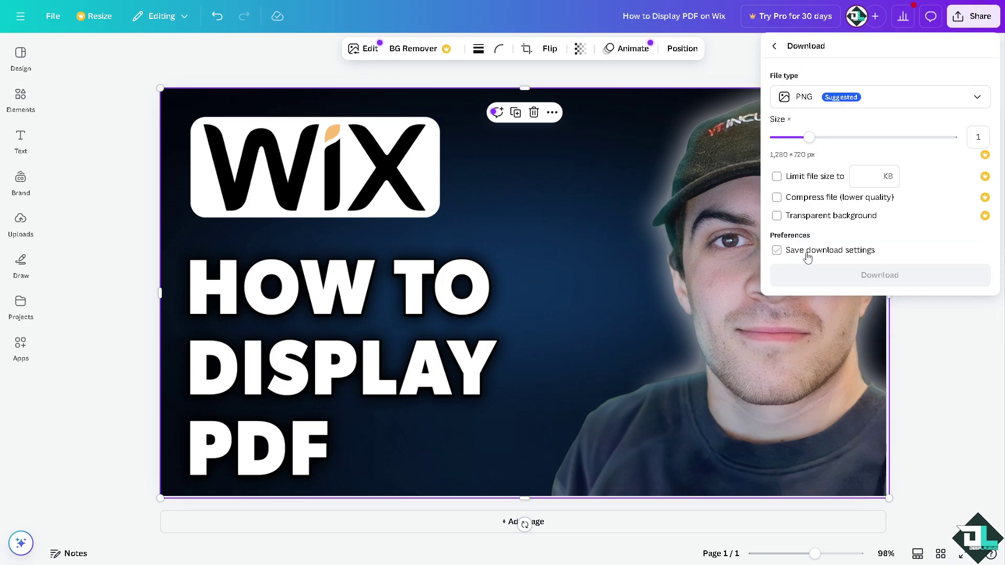
left_click(871, 105)
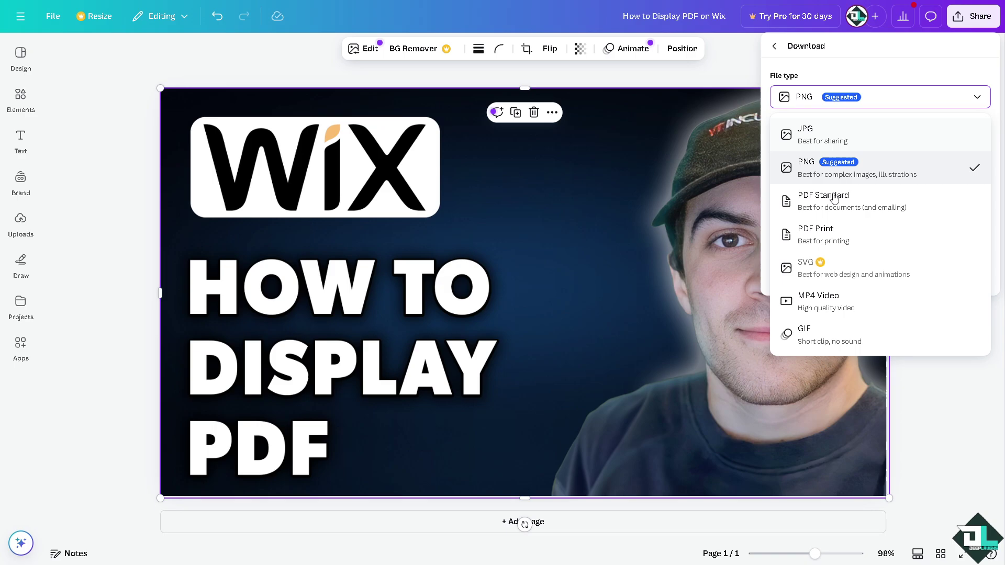
left_click(839, 244)
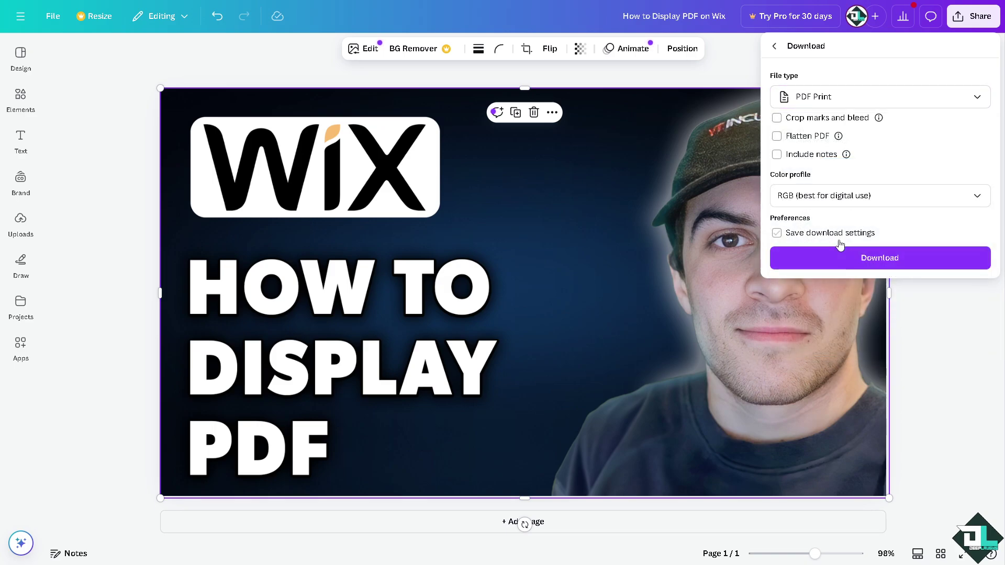
left_click(777, 119)
left_click(777, 136)
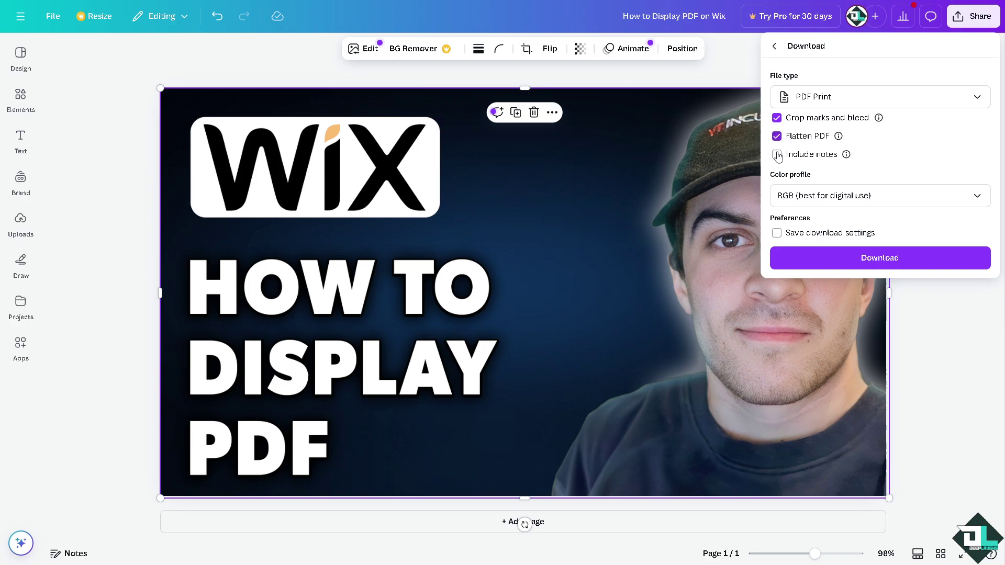
left_click(777, 155)
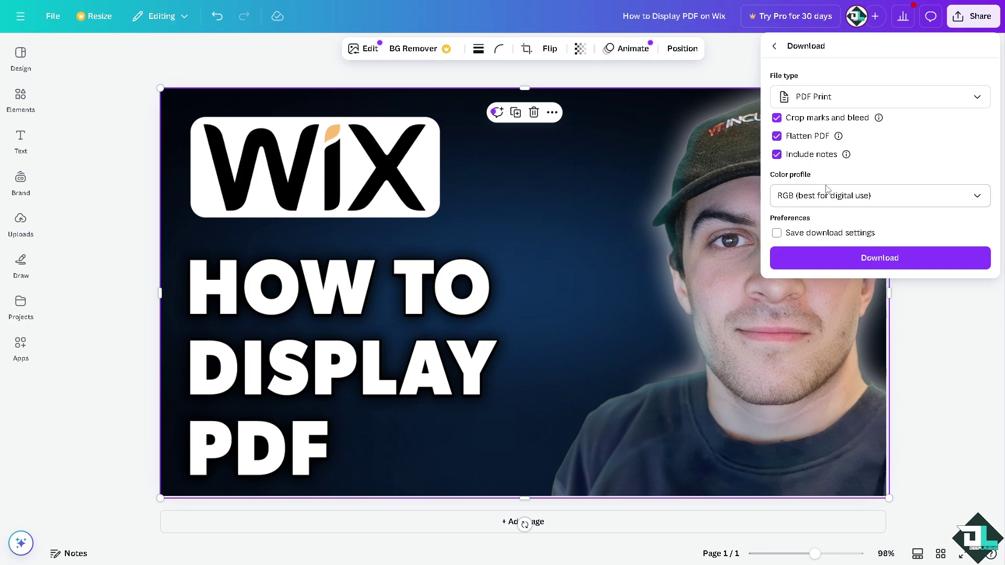
left_click(810, 267)
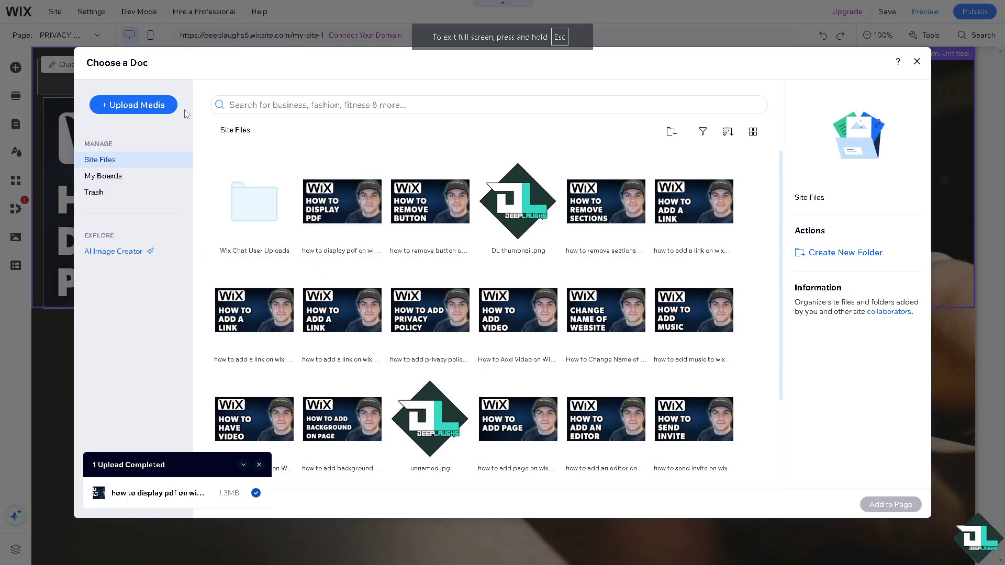
Upload How to Display PDF on Wix.pdf from the computer into Site Files
left_click(133, 108)
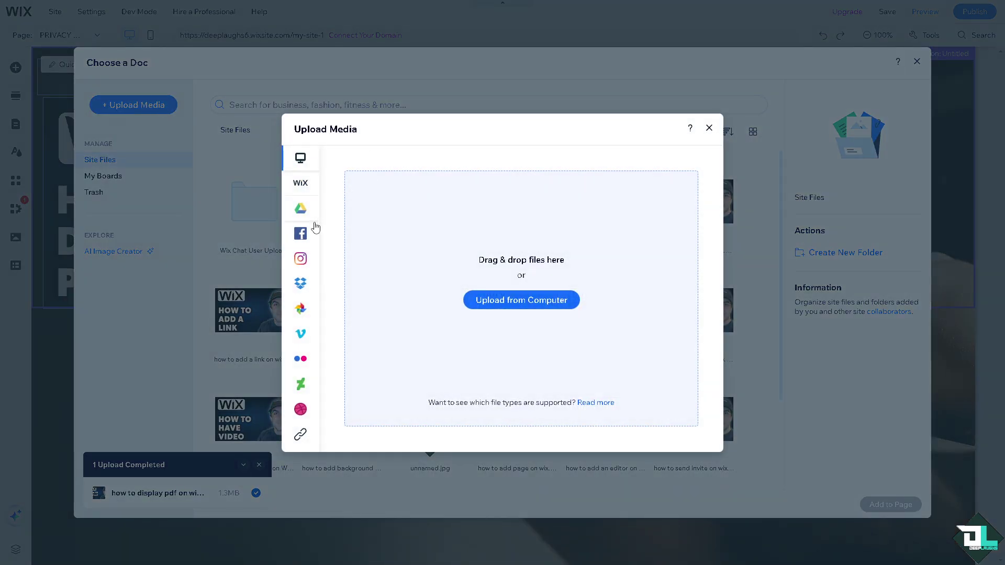
mouse_move(314, 225)
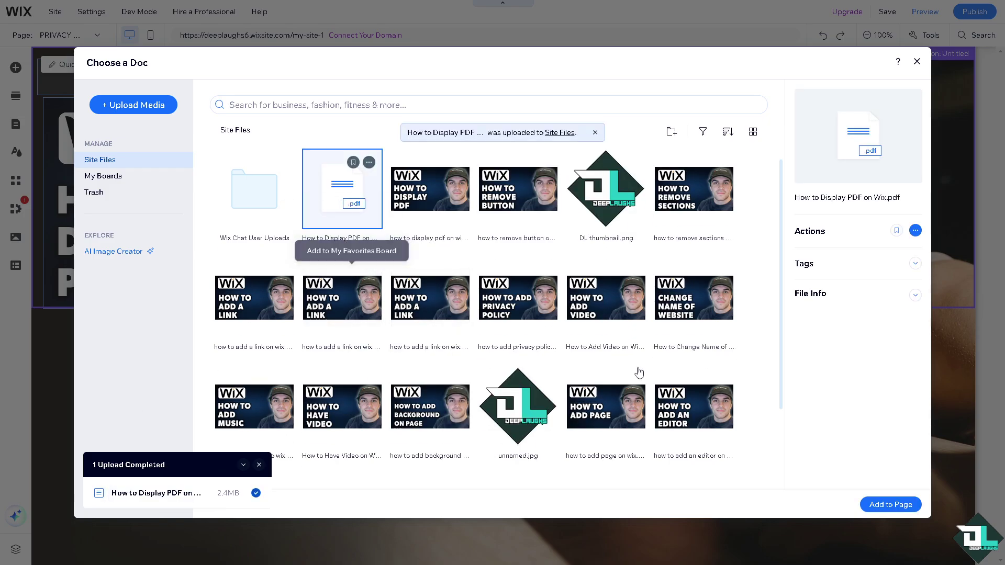
Add the uploaded PDF to the page, enlarge it and move it to the section's top-right
left_click(889, 505)
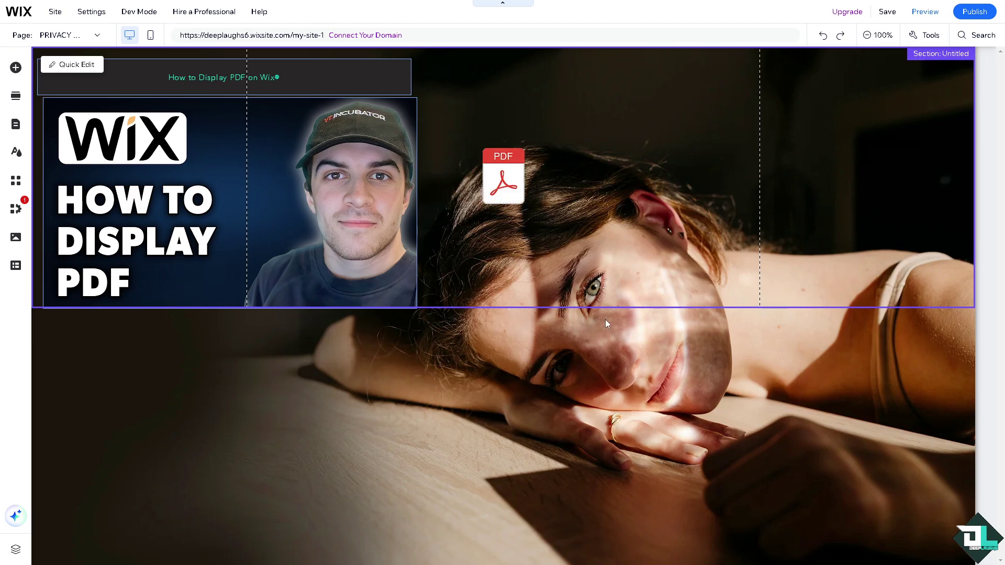
left_click(501, 180)
left_click_drag(528, 140, 604, 90)
left_click_drag(604, 141, 884, 117)
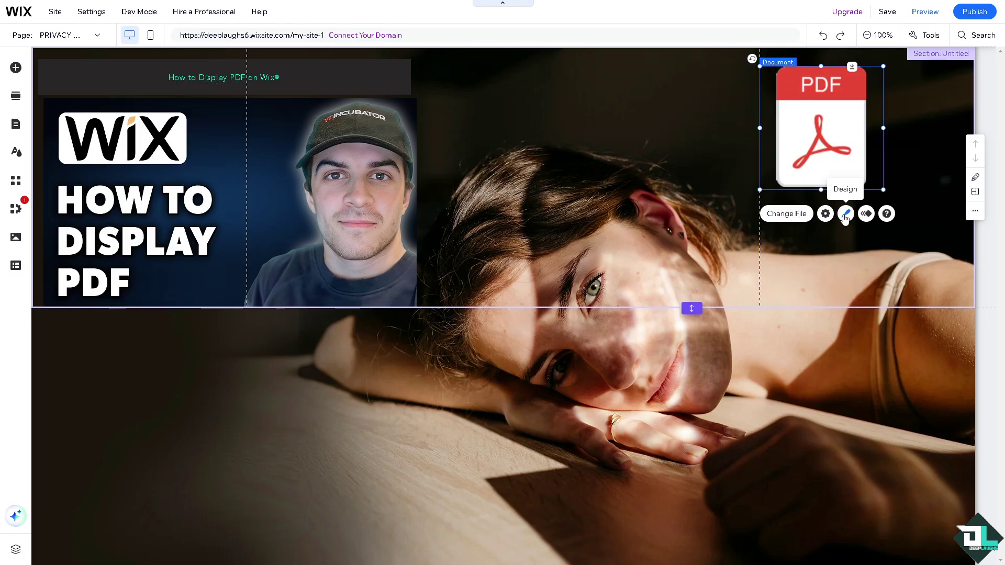
Turn on Show the title in the document button's Settings
left_click(826, 213)
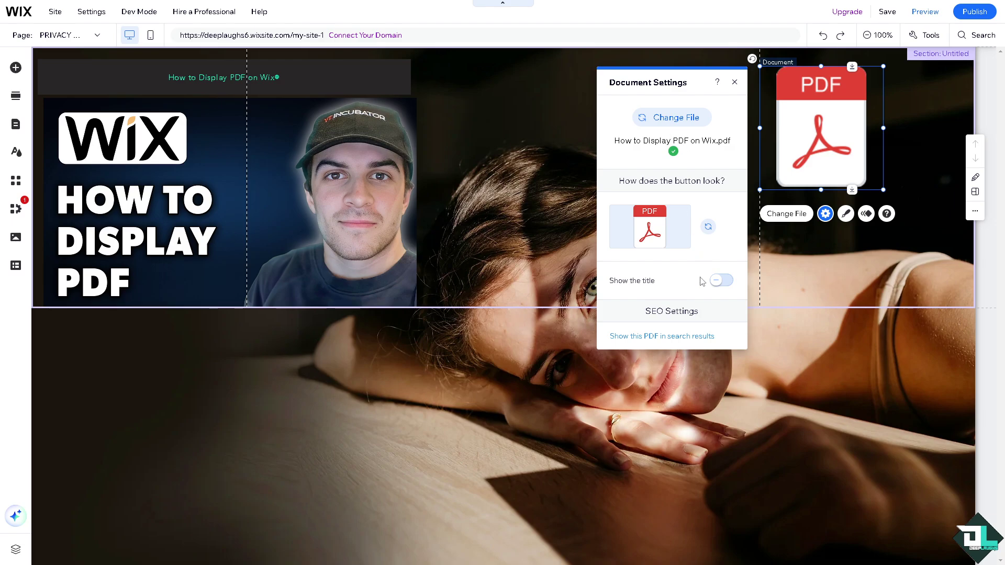
left_click(729, 282)
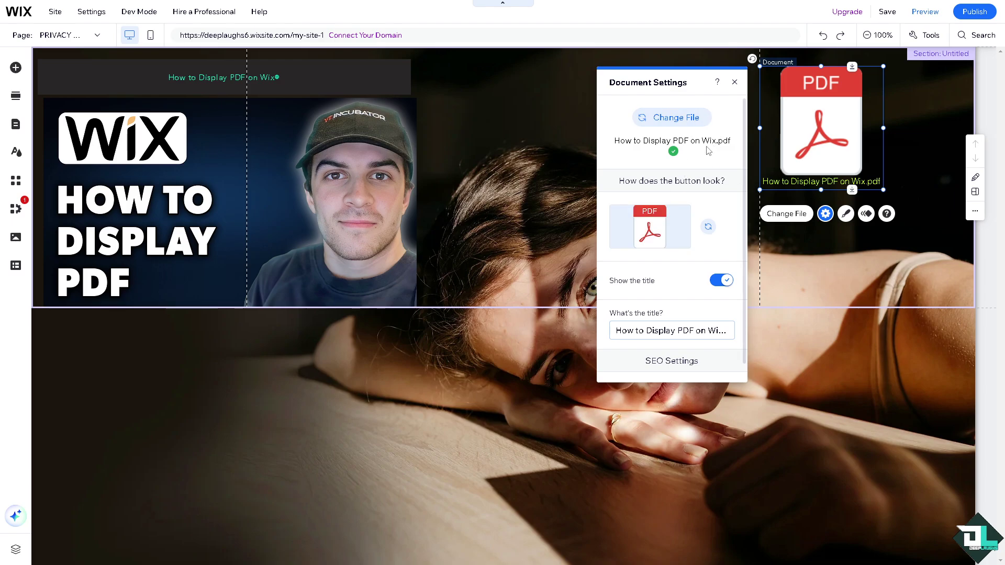
left_click(736, 84)
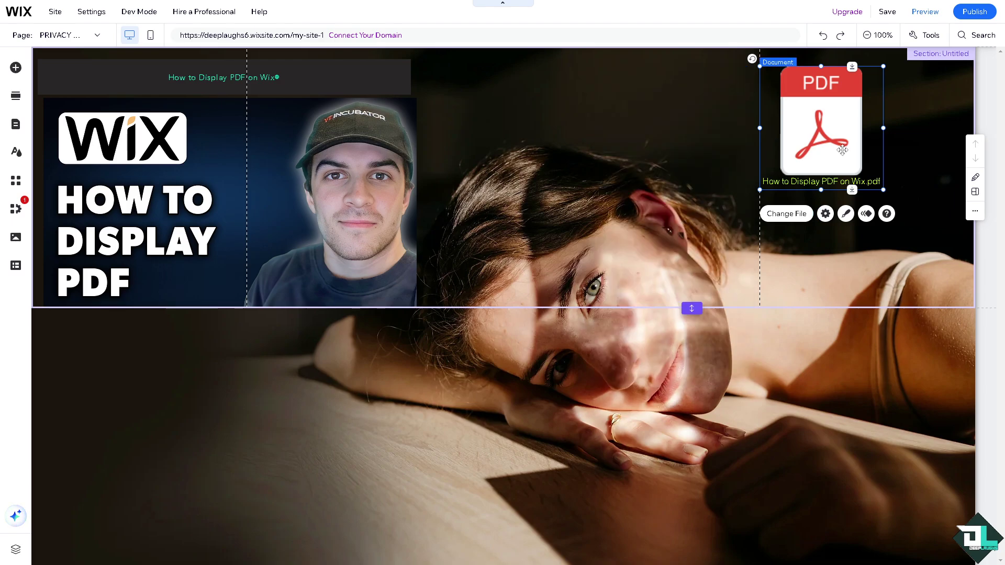
left_click(825, 214)
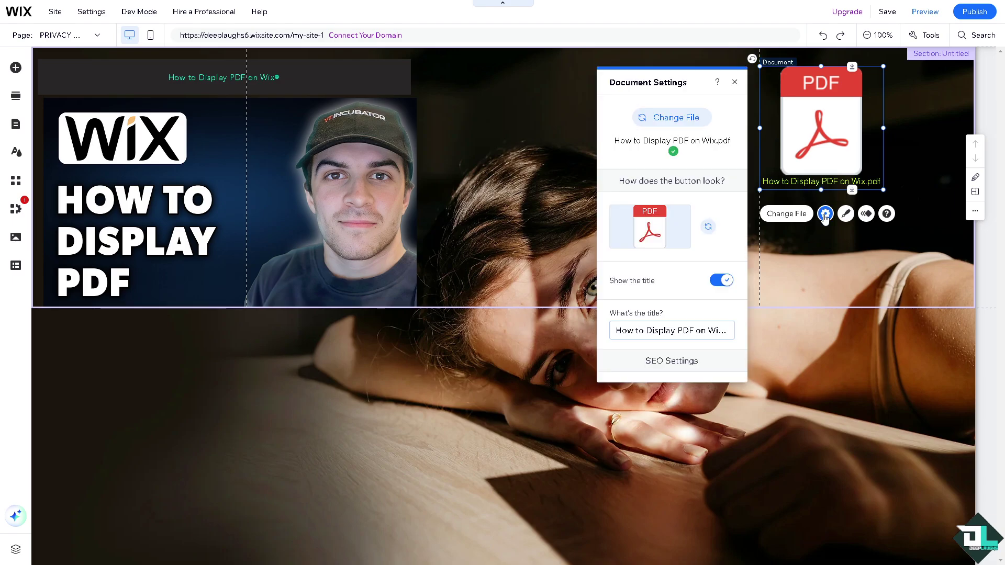
left_click(735, 82)
Switch the document button to the red PDF icon style under Document Buttons
left_click(846, 214)
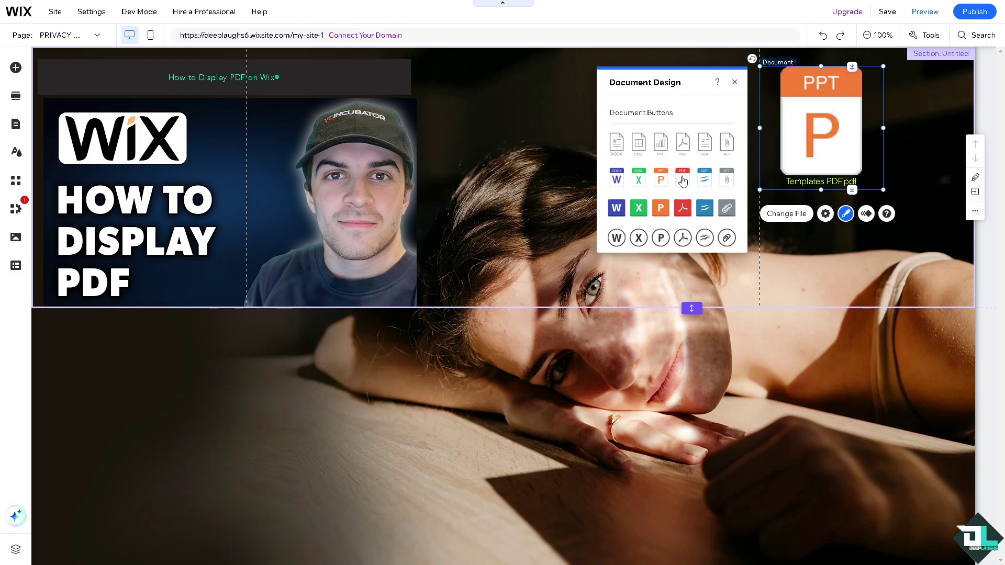
left_click(675, 180)
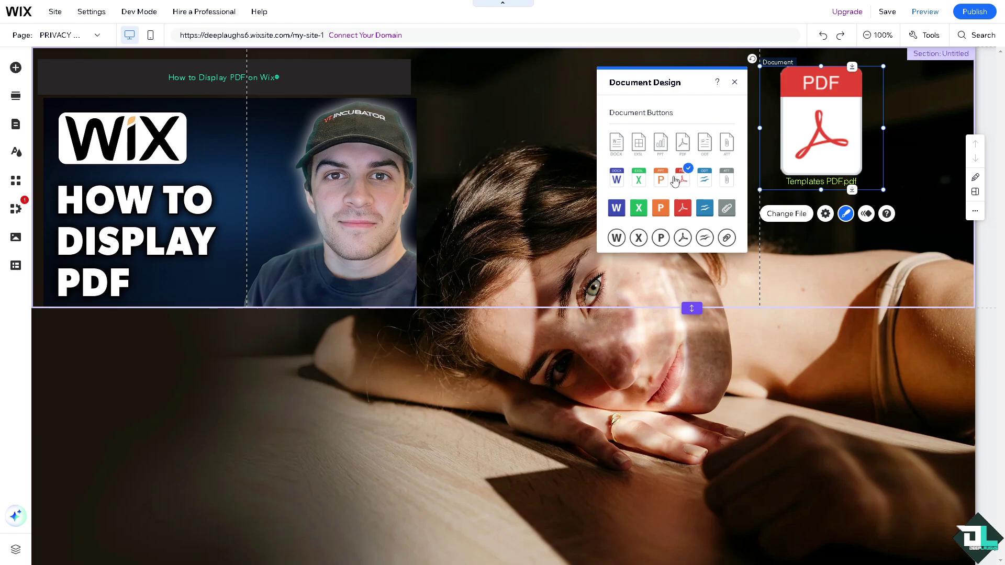
left_click(526, 151)
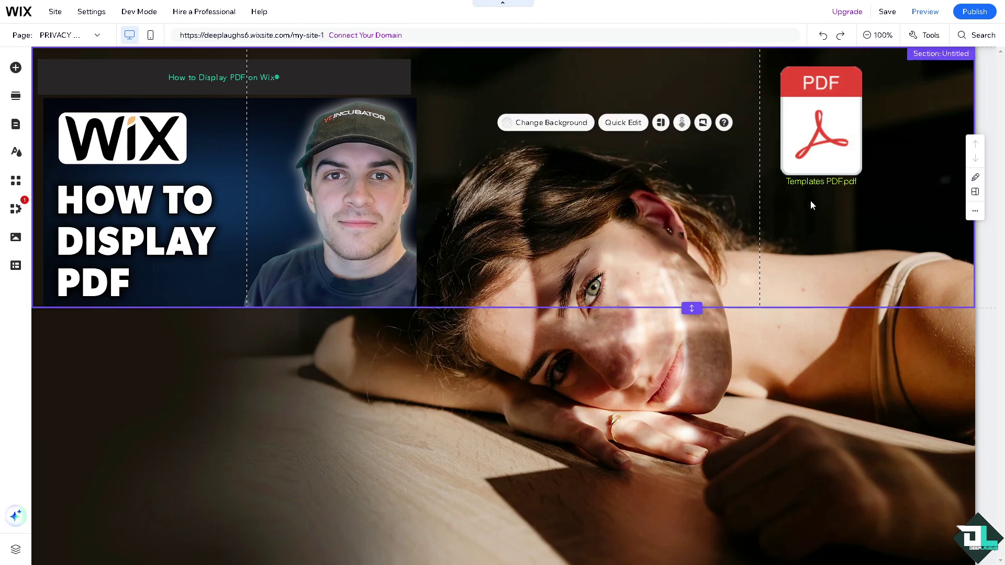
left_click(841, 168)
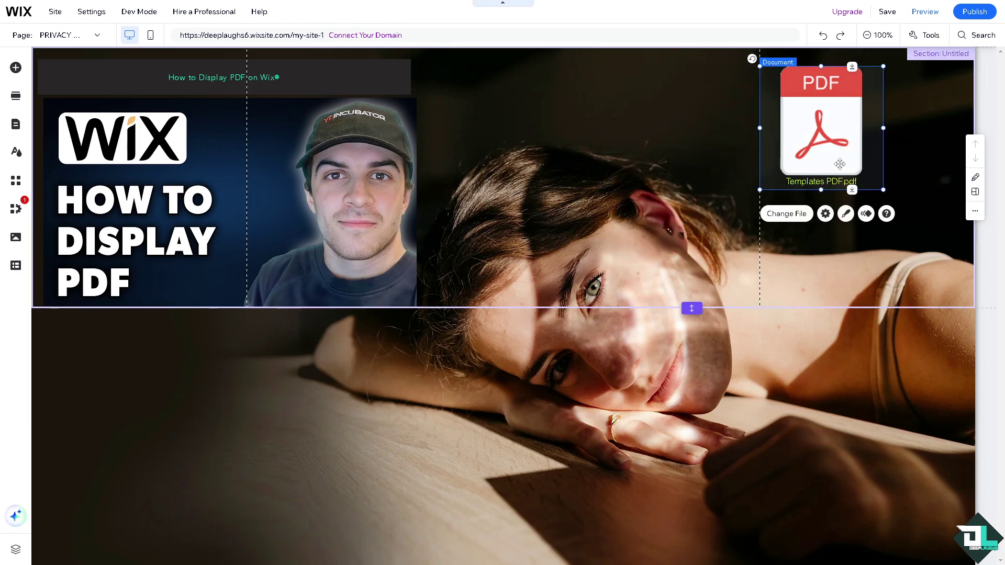
Give the PDF document button the Turn entrance animation
left_click(867, 214)
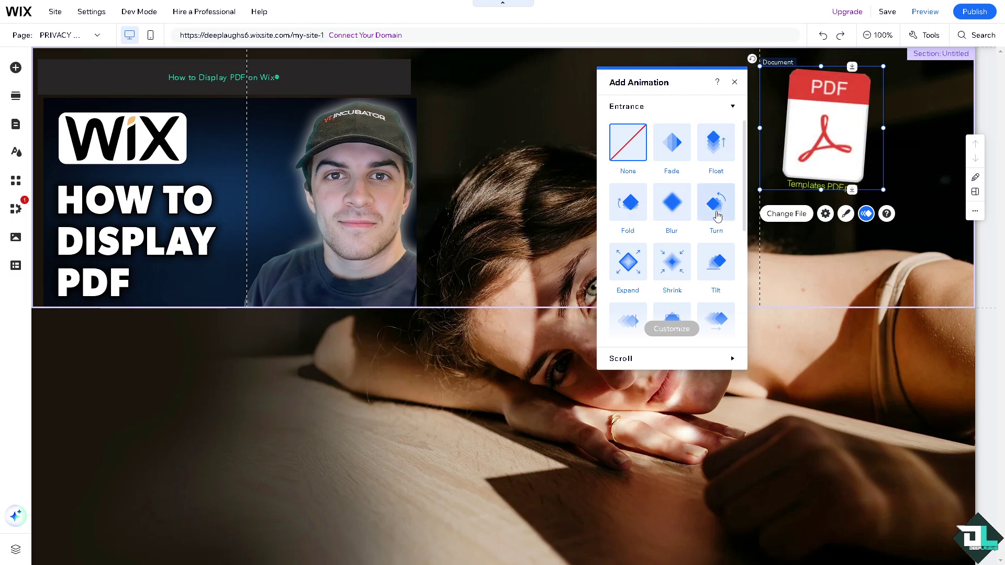
left_click(717, 215)
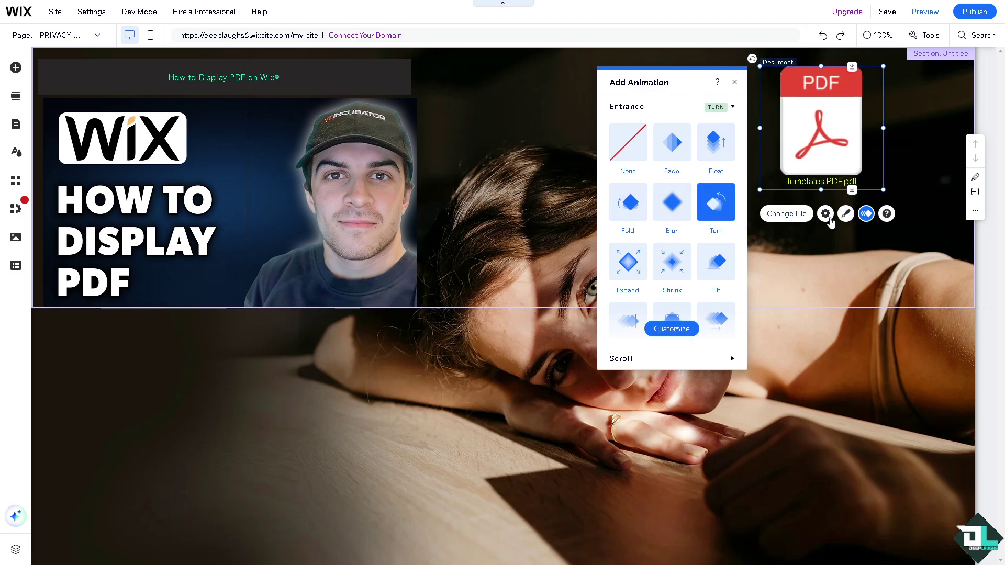
Change the PDF button's title from Templates PDF.pdf to 'How to Display PDF on Wix'
left_click(798, 214)
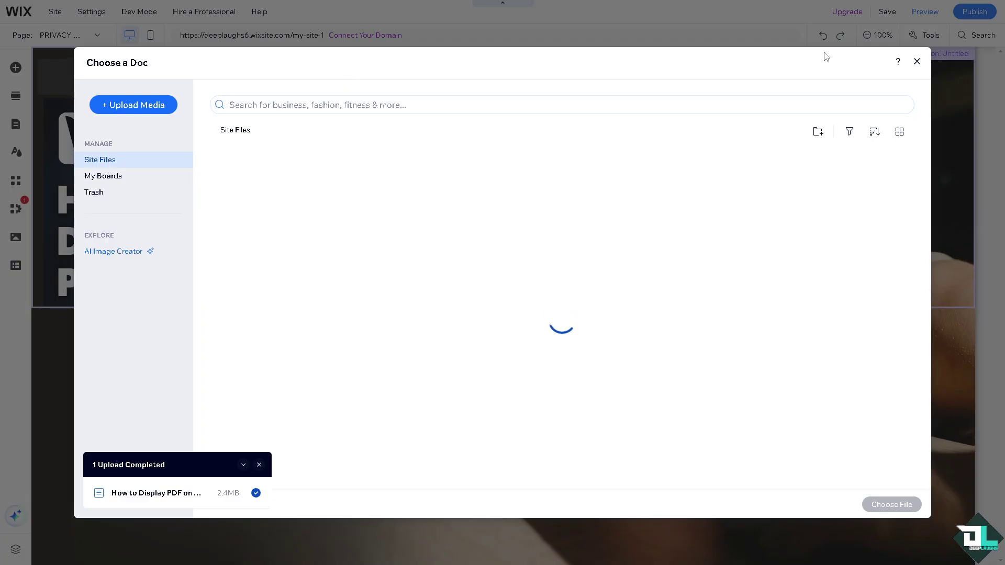
left_click(916, 61)
left_click(826, 214)
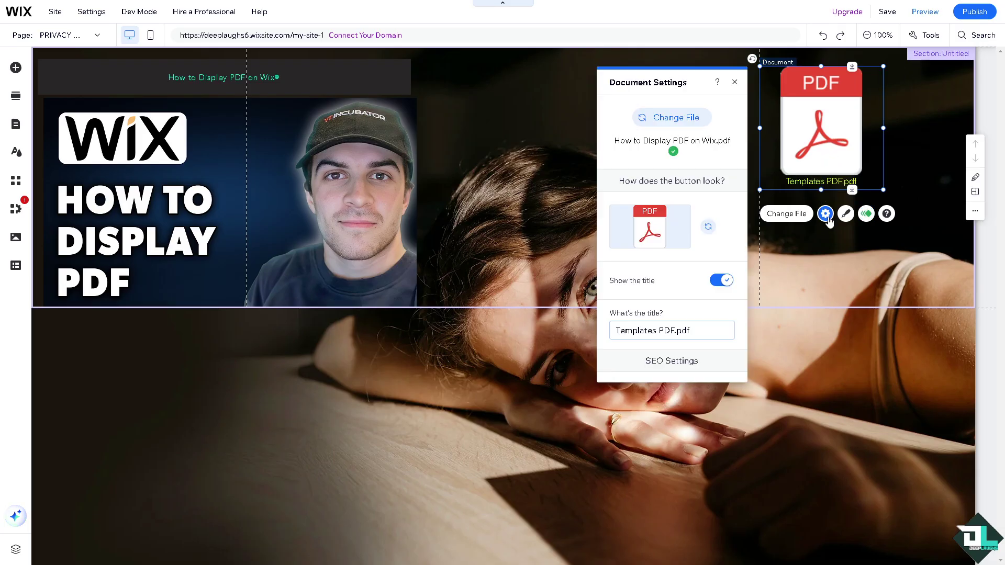
triple_click(688, 330)
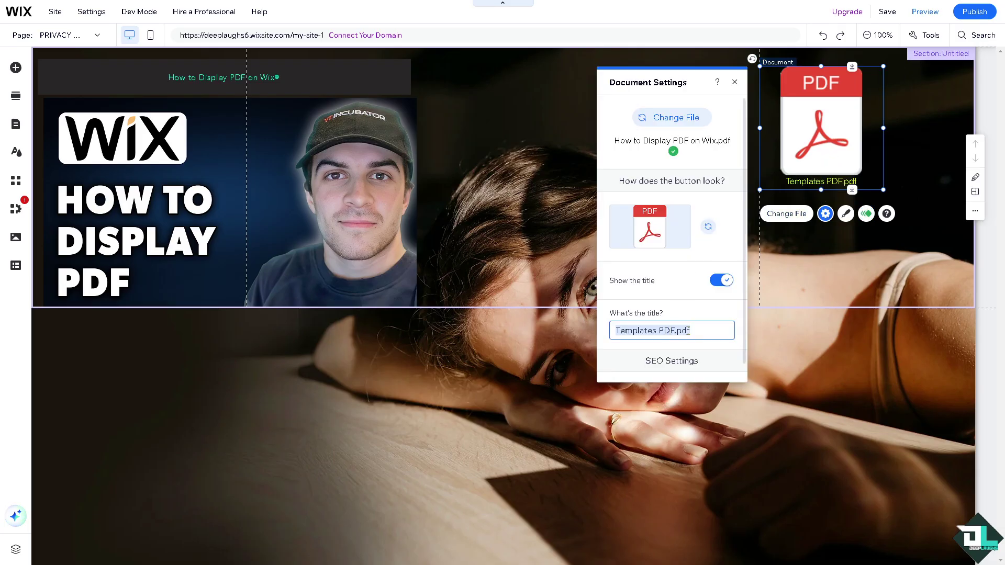
type("How to Display PDF on Wix")
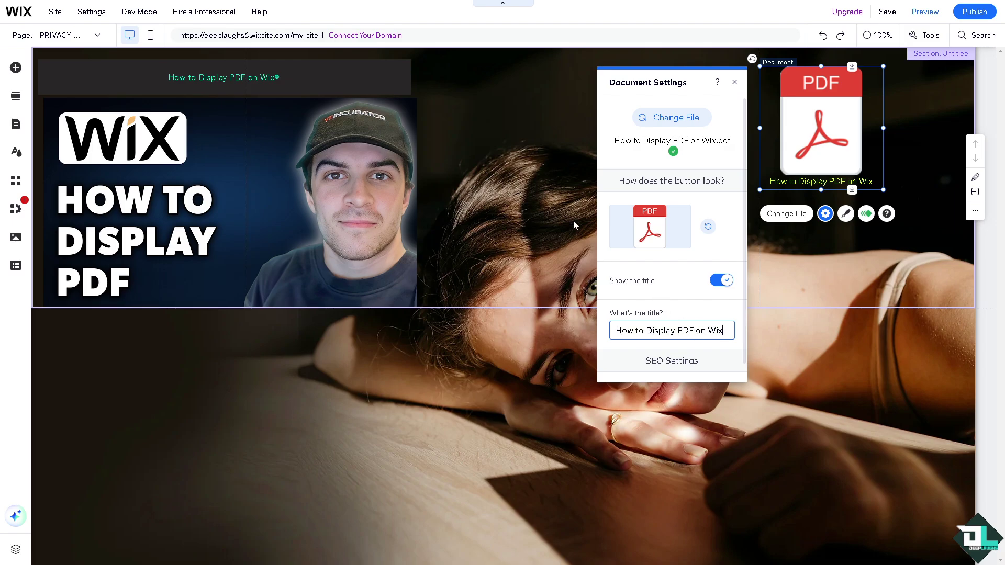
left_click(559, 216)
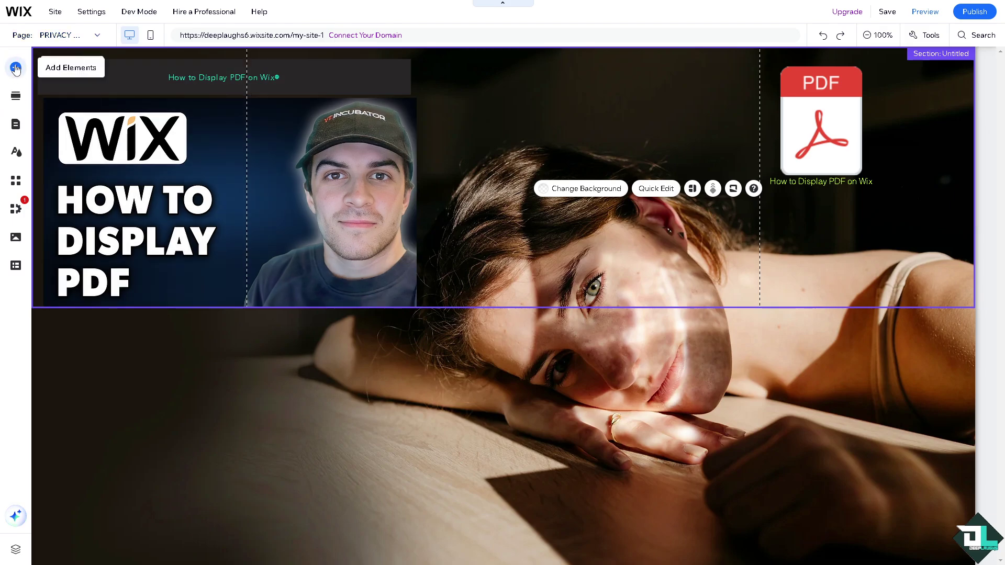
Add an empty Embed HTML element to the section and place the caret in its code box
left_click(16, 68)
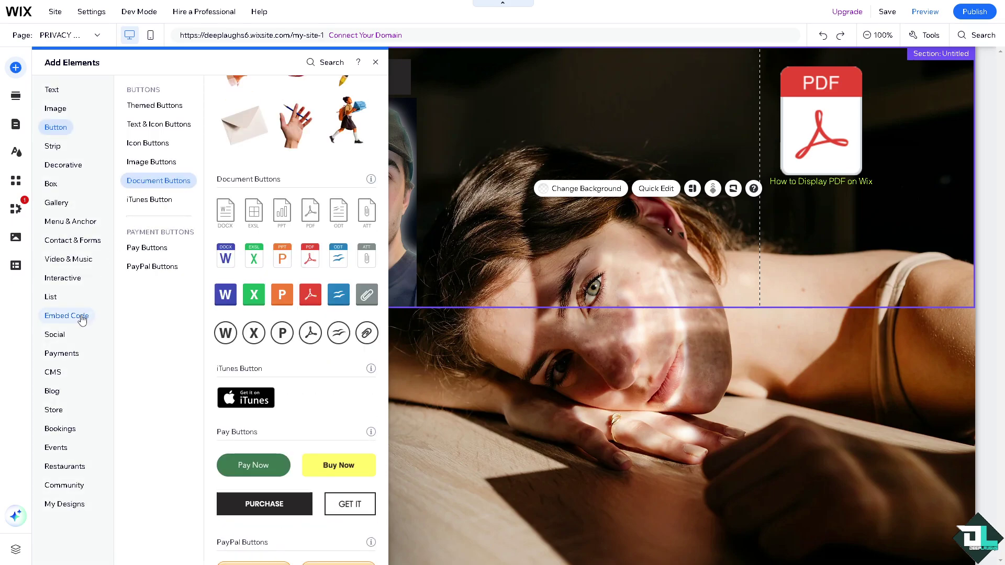
left_click(68, 319)
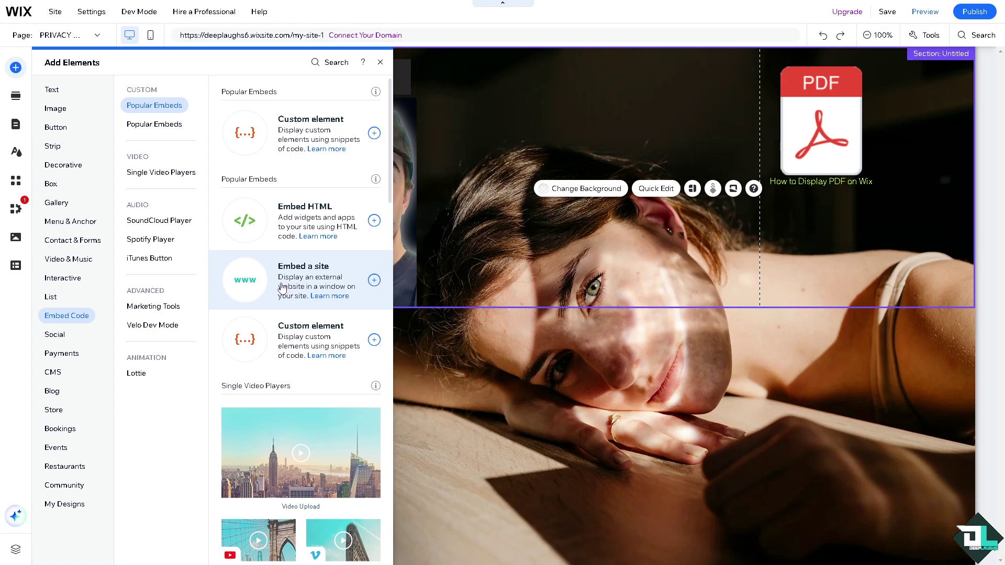
left_click(253, 223)
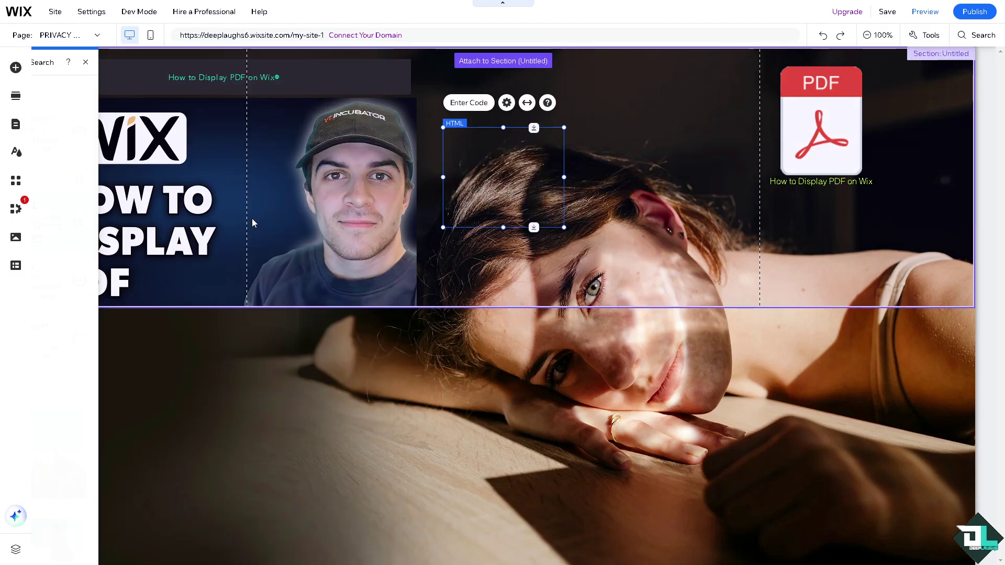
left_click(673, 281)
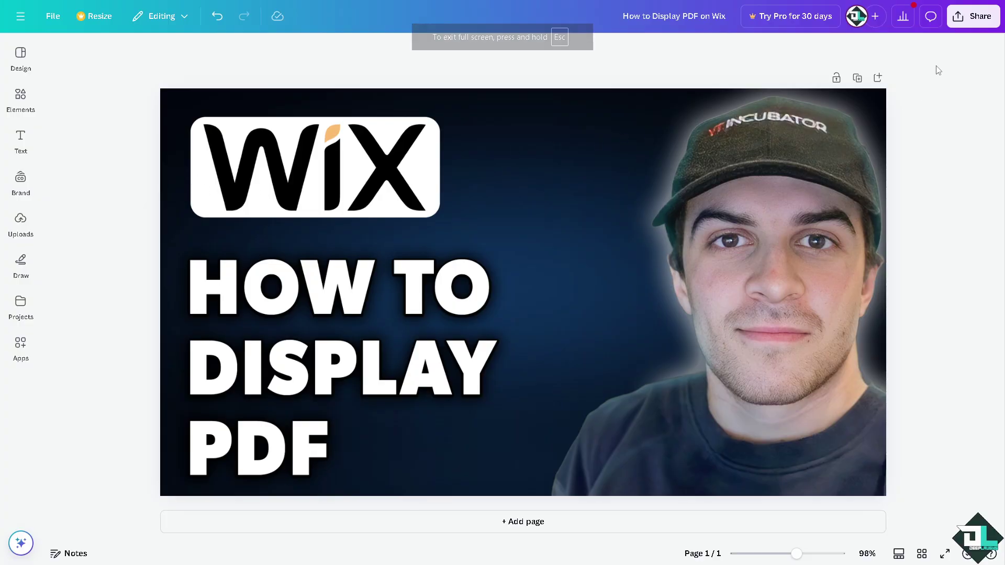
Copy the Canva design's HTML embed code from its Share > Embed options
left_click(975, 17)
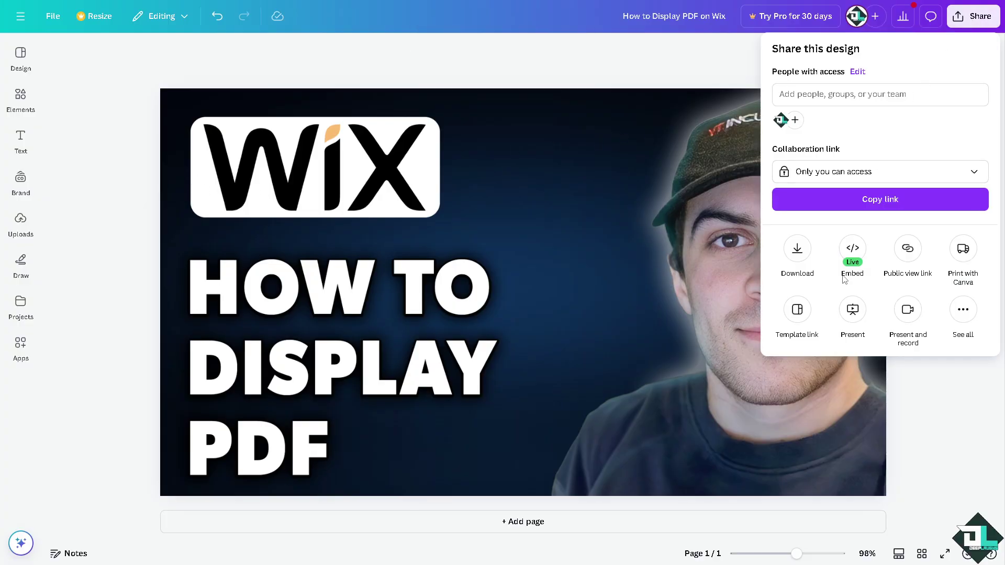
left_click(853, 249)
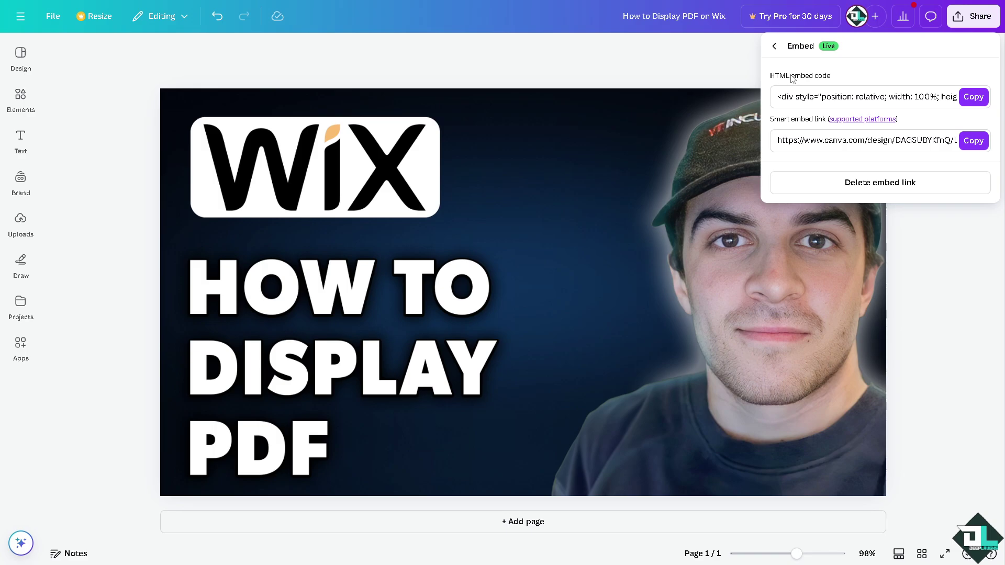
left_click(975, 99)
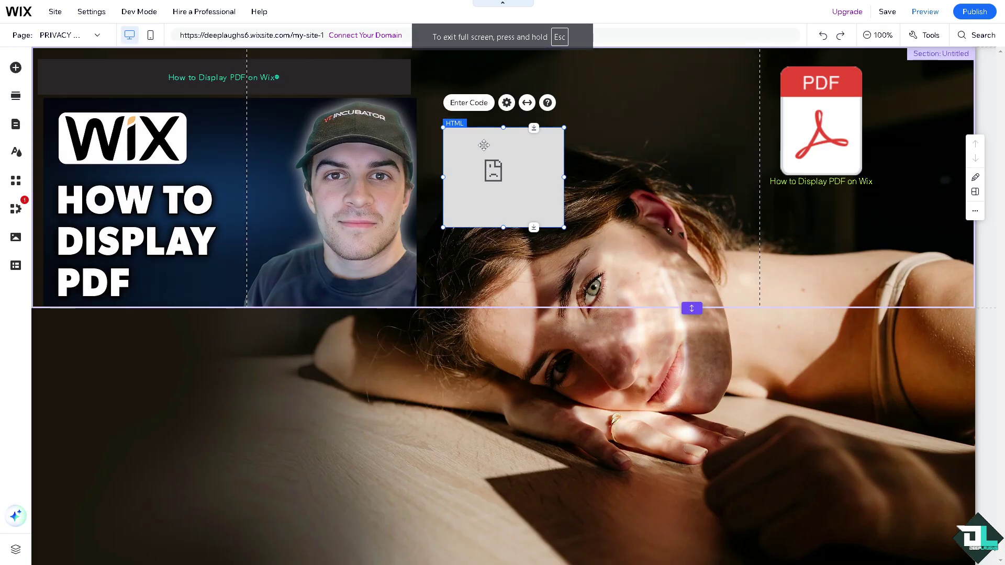
Paste the Canva embed code into the HTML element's code box and apply it
left_click(474, 104)
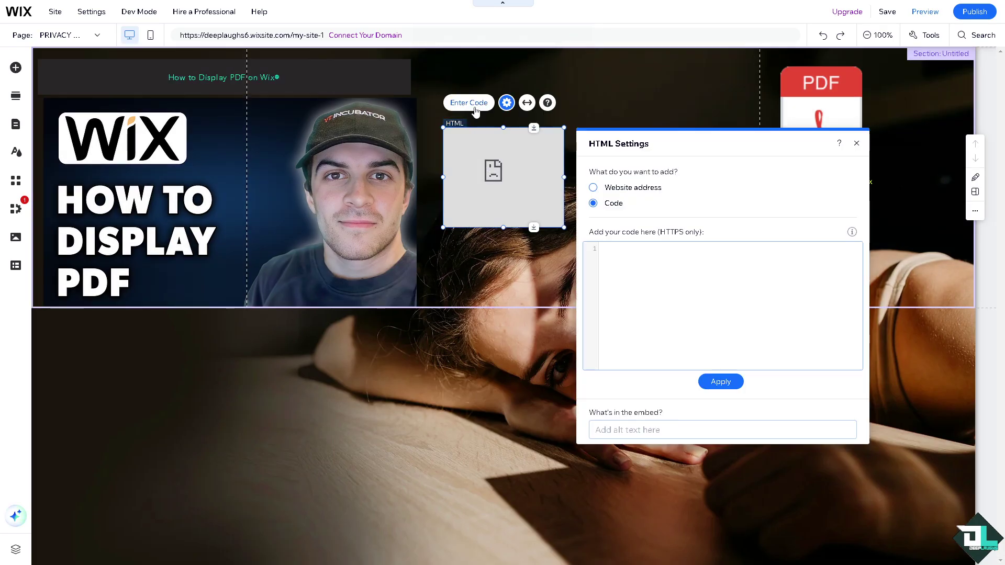
left_click(649, 270)
key("ctrl+v")
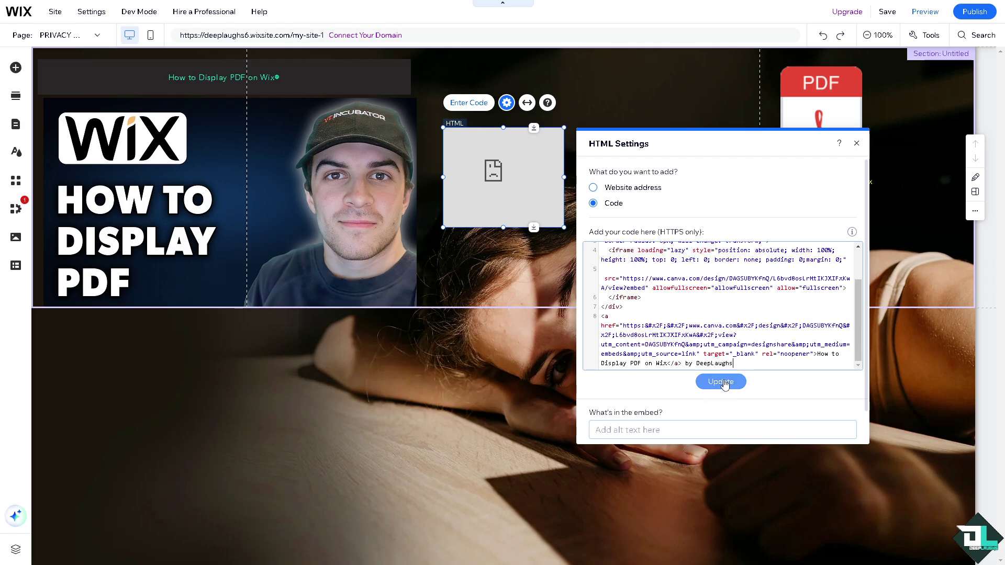
left_click(722, 383)
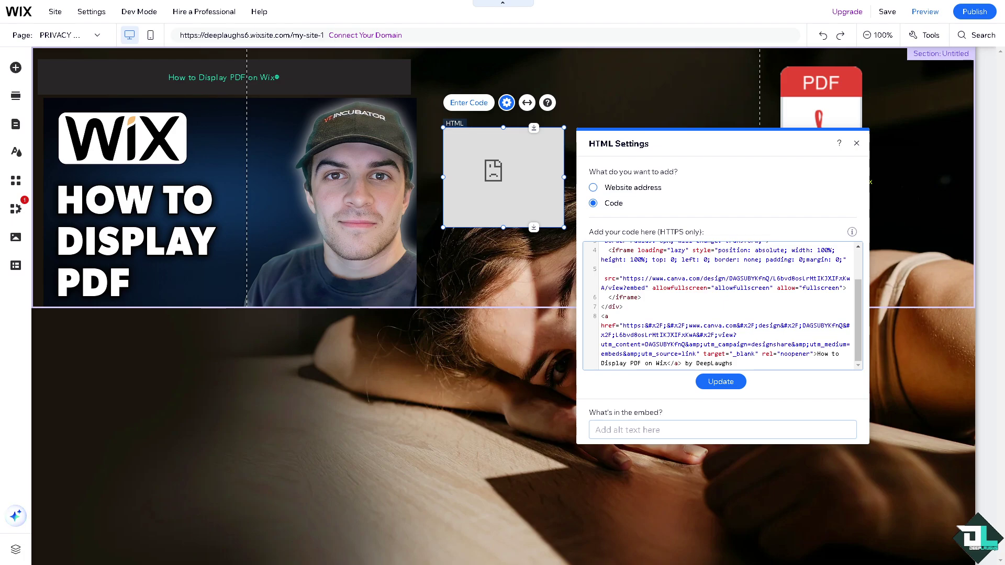
Enter 'How to Display PDF on Wix' as the embed's alt text and close its settings
left_click(666, 430)
key("ctrl+v")
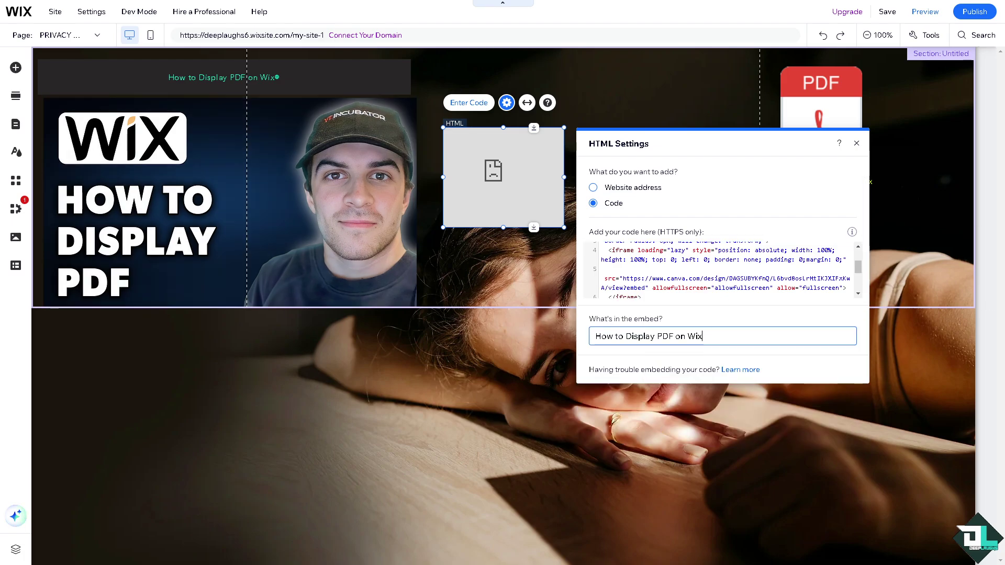
scroll(764, 283, "down", 3)
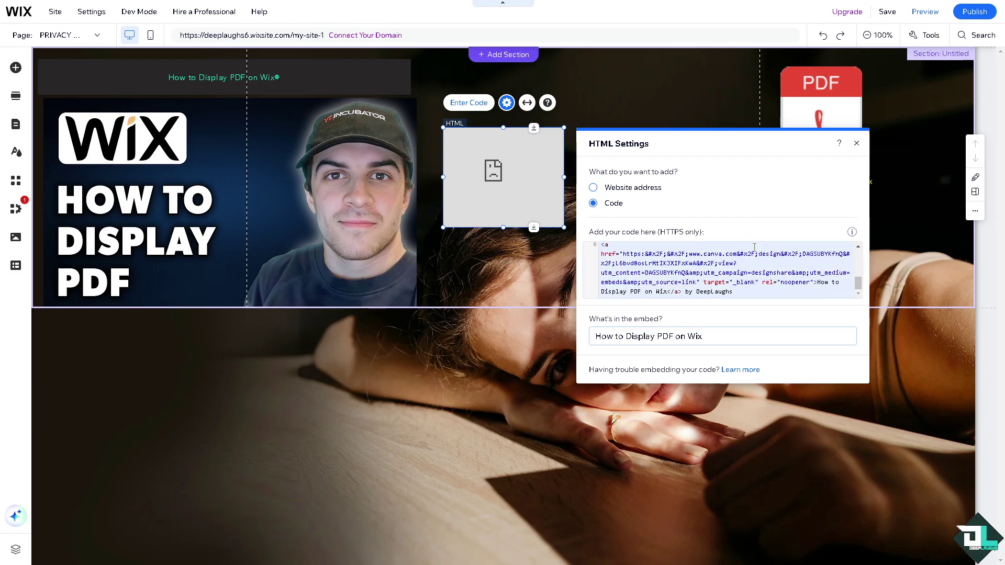
scroll(781, 251, "up", 5)
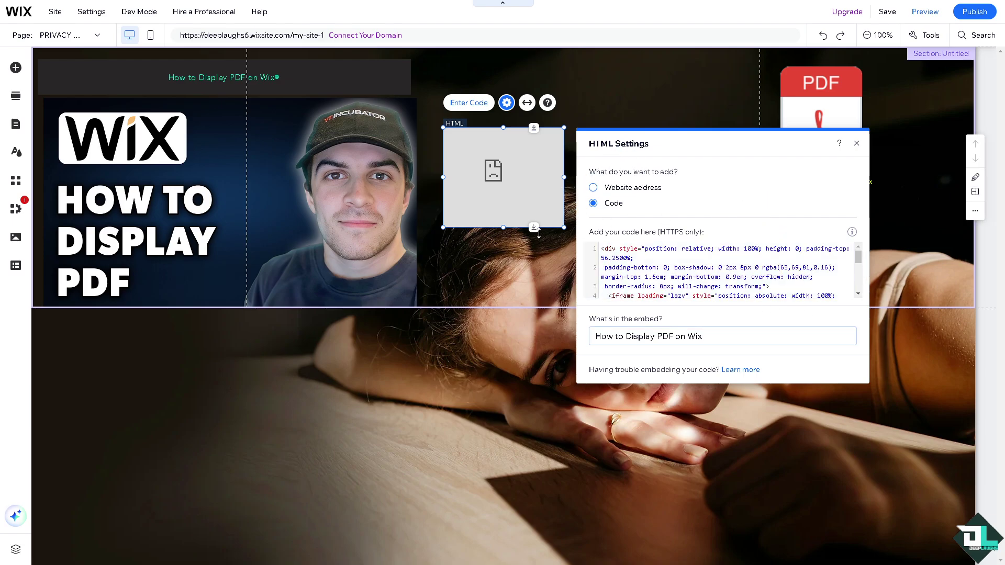
left_click(857, 143)
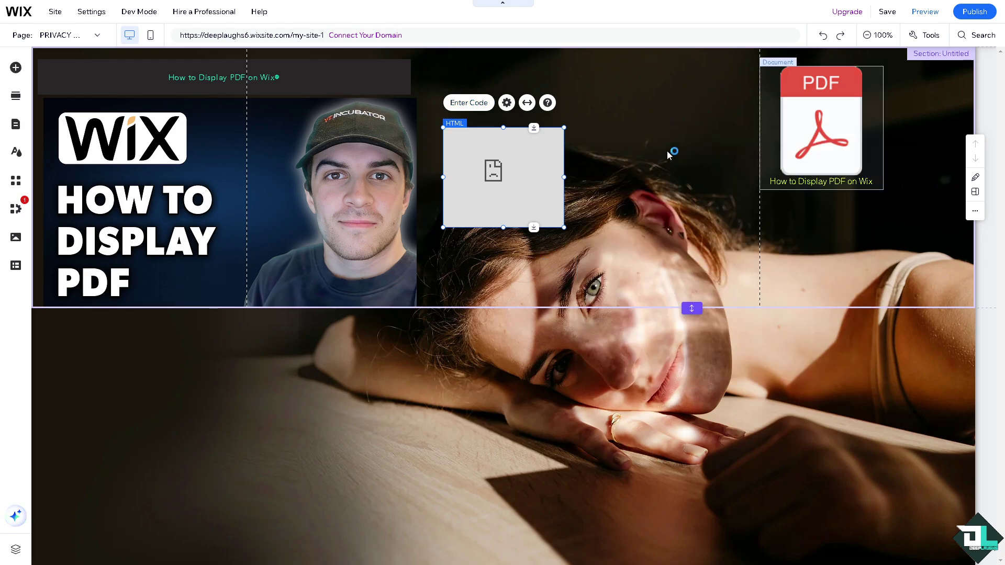
left_click(491, 269)
Reselect the HTML element, paste the Canva embed code again and apply it
left_click(488, 160)
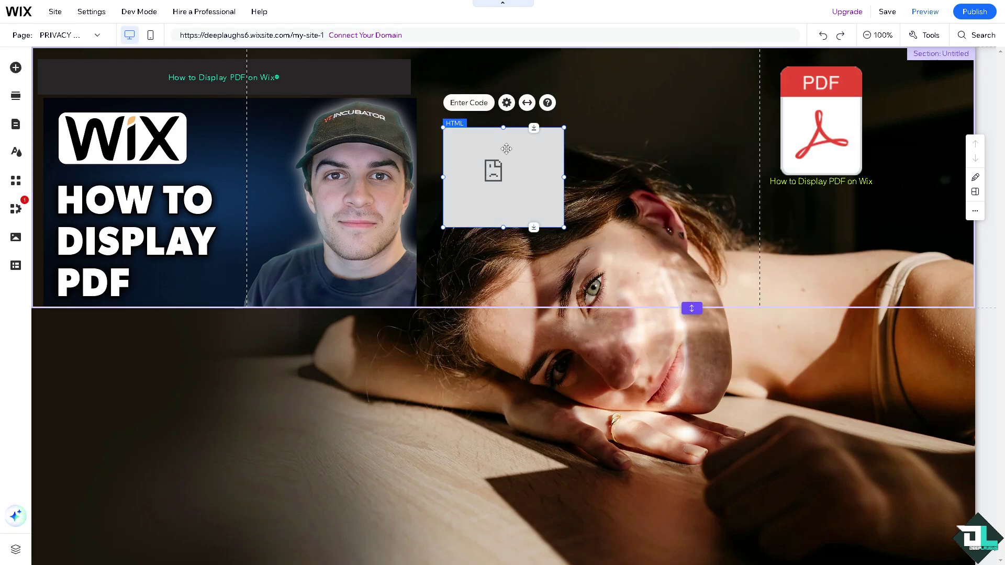
left_click(507, 103)
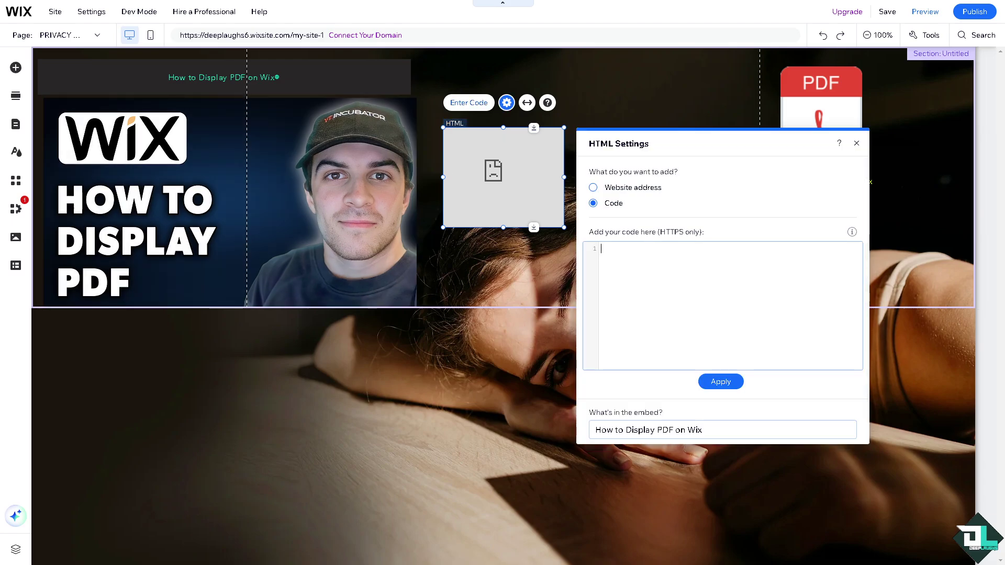
key("ctrl+v")
left_click(721, 382)
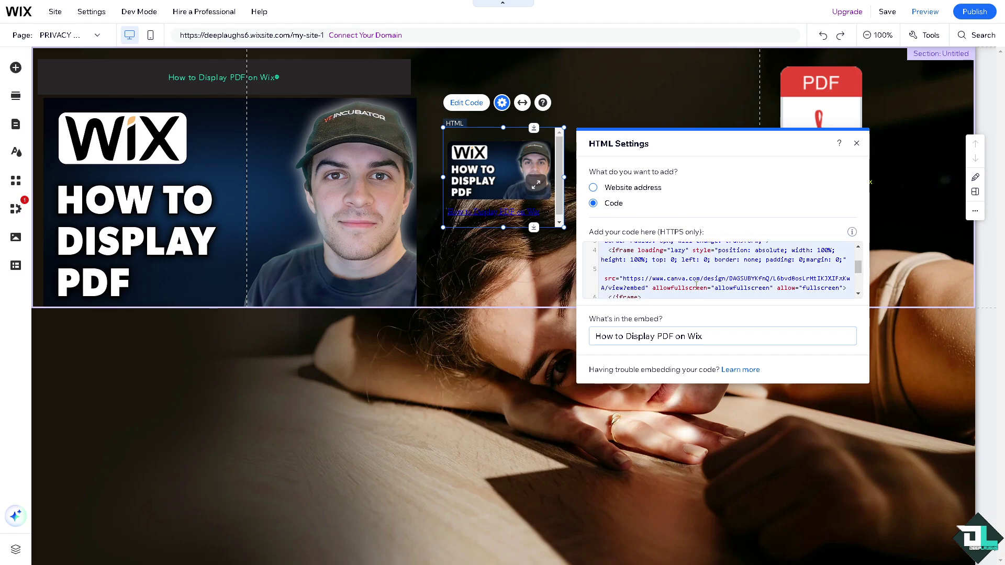
Browse the Text elements (titles, paragraphs, collapsible, marquee) to reach the Text Mask options
left_click(466, 387)
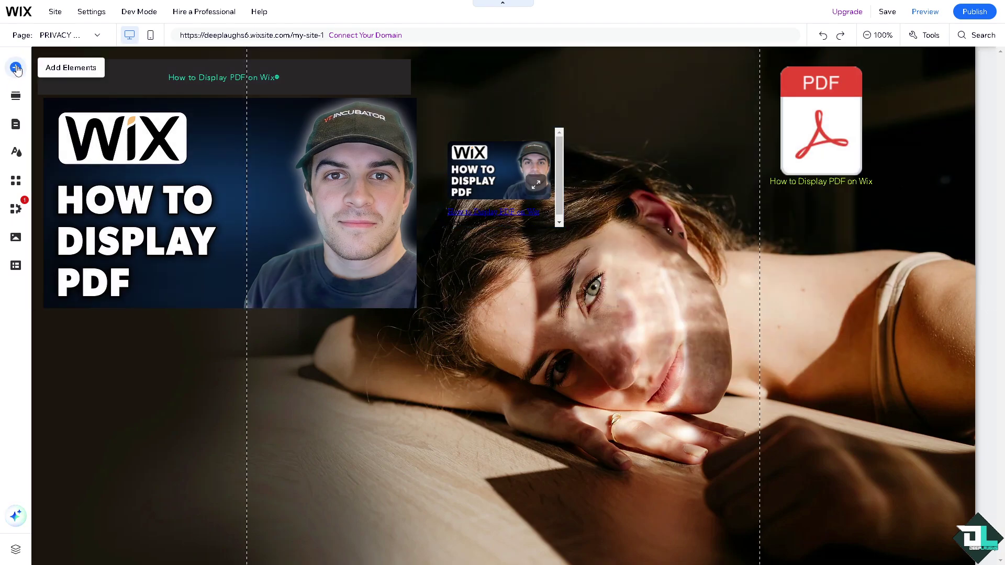
left_click(16, 68)
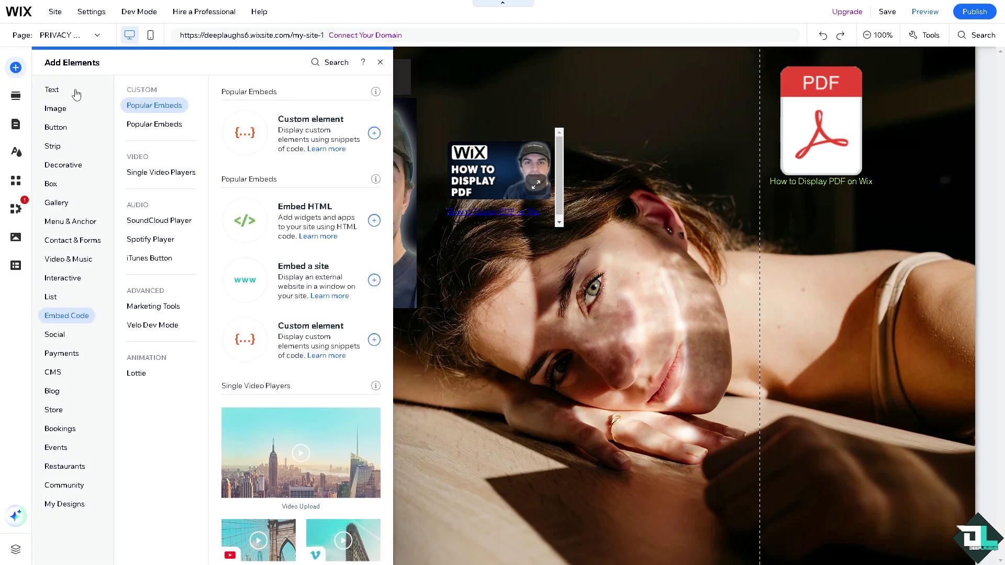
left_click(64, 92)
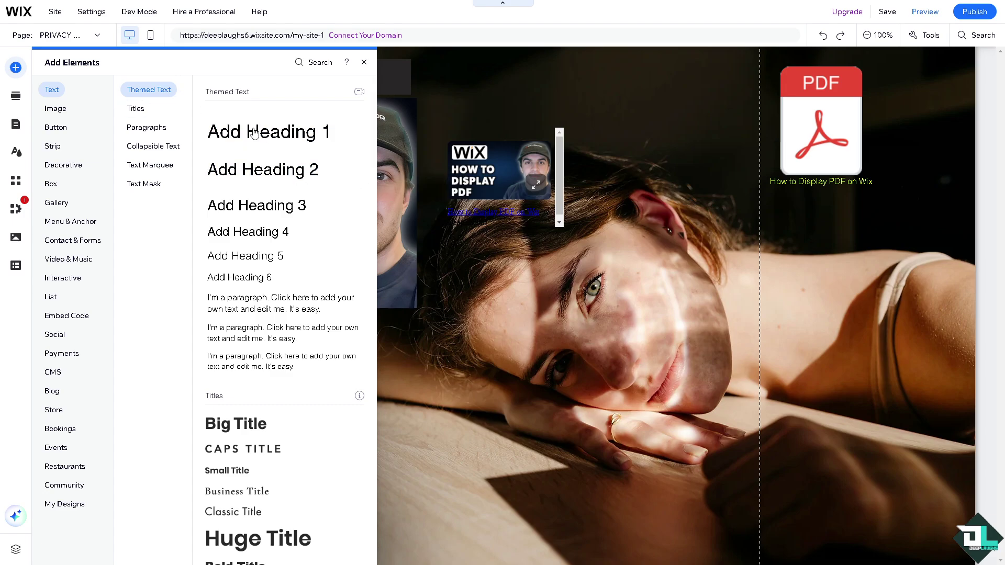
left_click(135, 108)
left_click(151, 93)
left_click(155, 129)
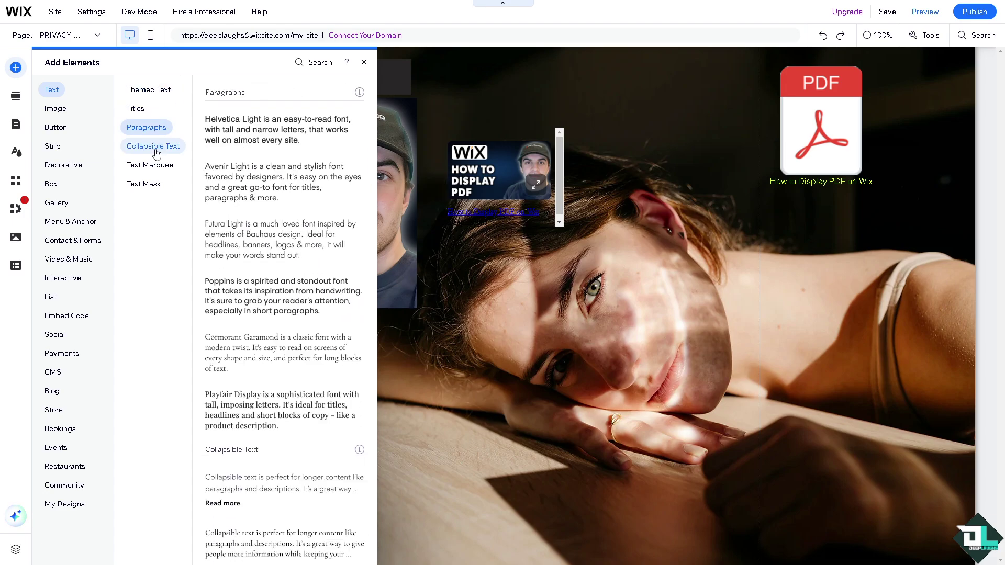
left_click(151, 146)
left_click(157, 167)
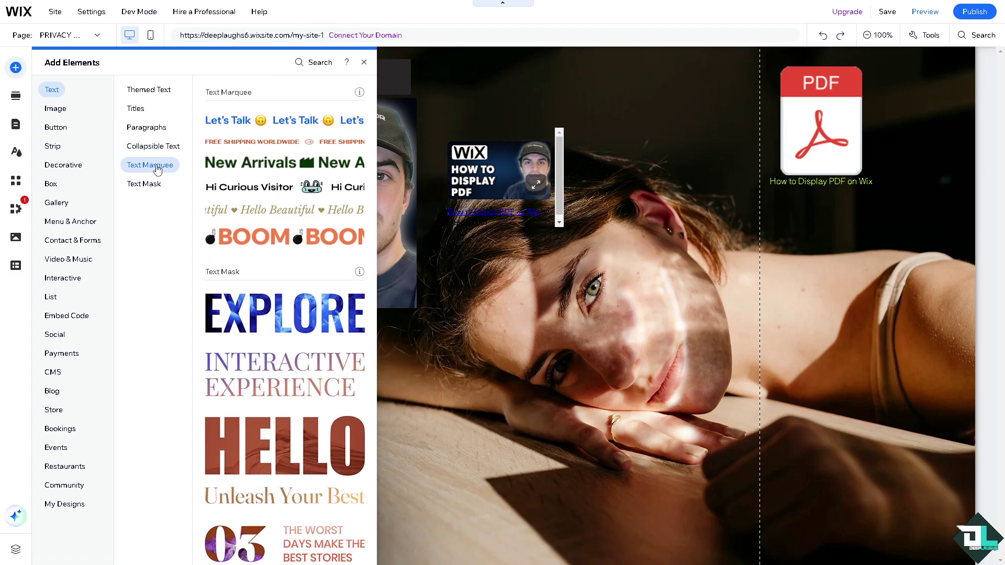
left_click(156, 186)
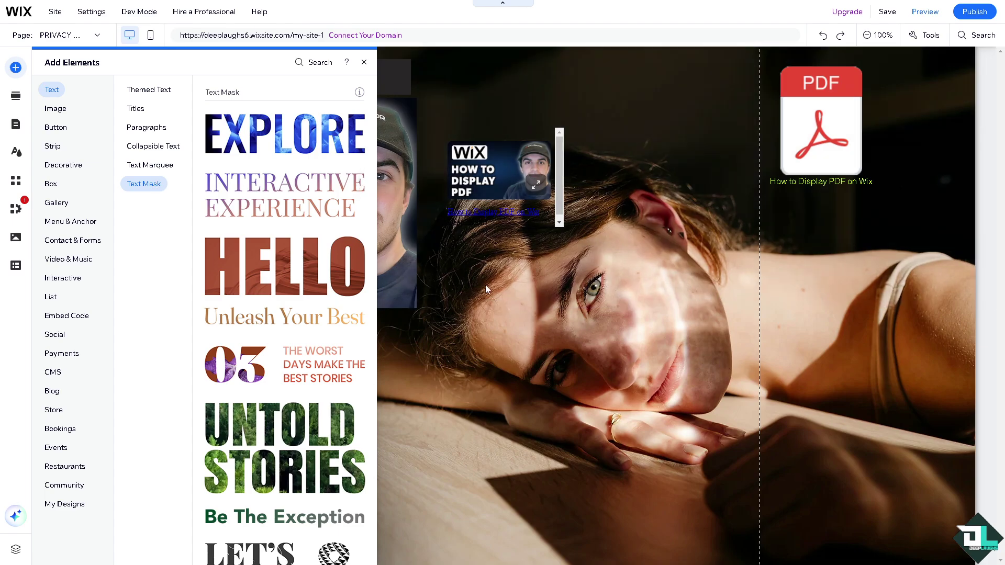
scroll(270, 139, "up", 3)
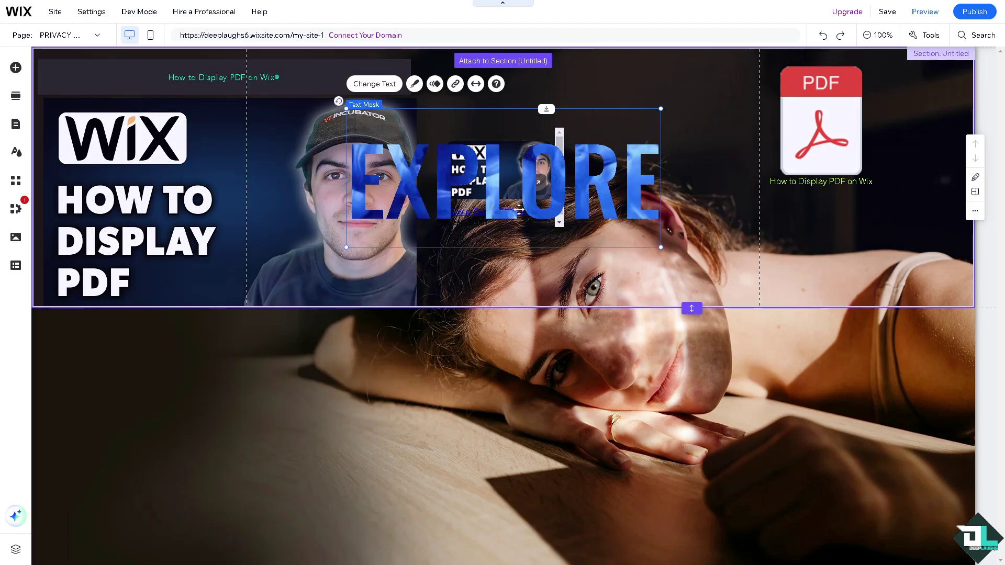
Shrink the text mask and place it at the section top, moving the PDF viewer lower
left_click_drag(530, 161, 587, 99)
left_click_drag(719, 185, 605, 135)
left_click(507, 219)
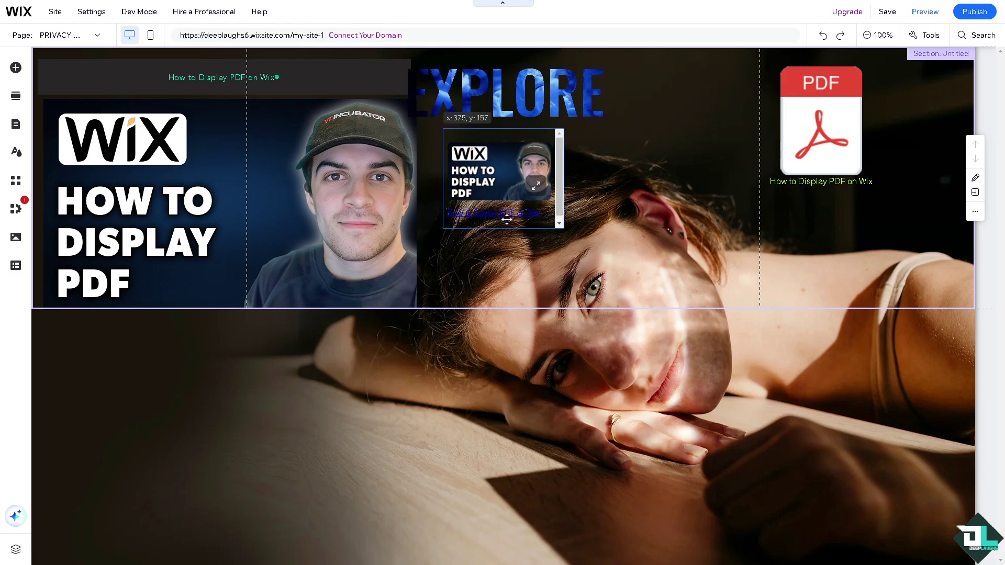
left_click_drag(503, 207, 490, 240)
left_click(536, 106)
left_click_drag(536, 106, 578, 132)
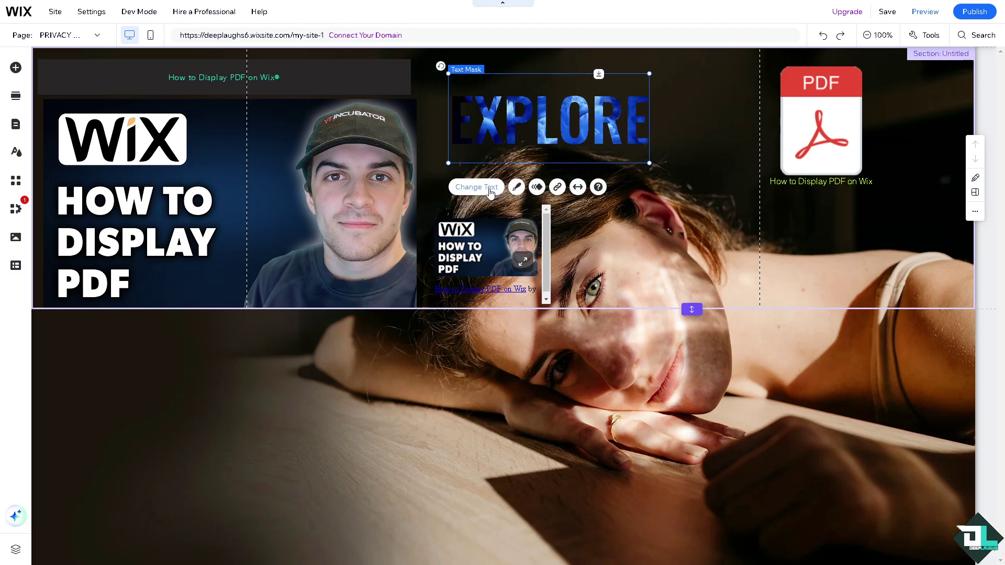
Replace the text mask's EXPLORE wording with 'How to Display PDF on Wix'
left_click(489, 192)
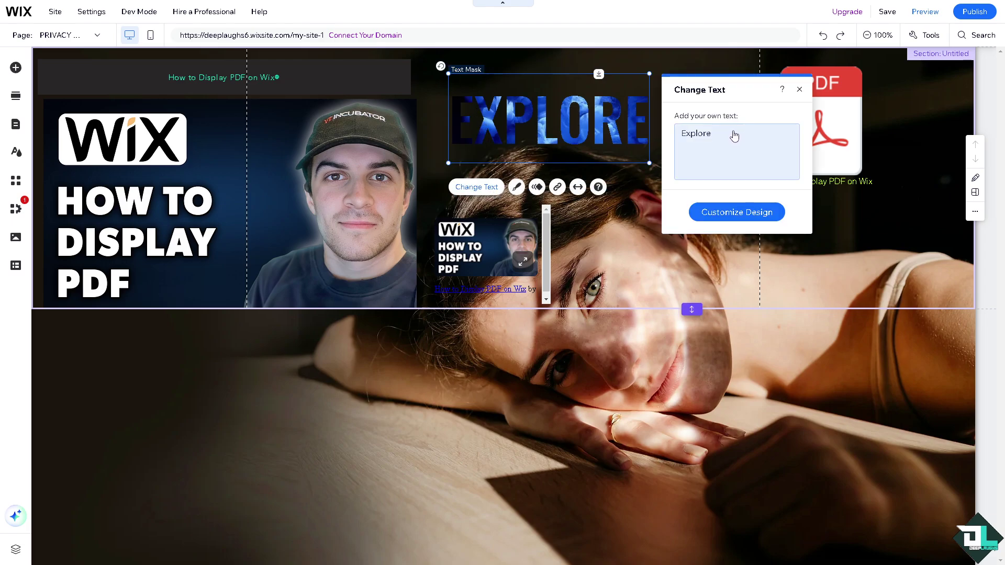
key("ctrl+a")
key("ctrl+v")
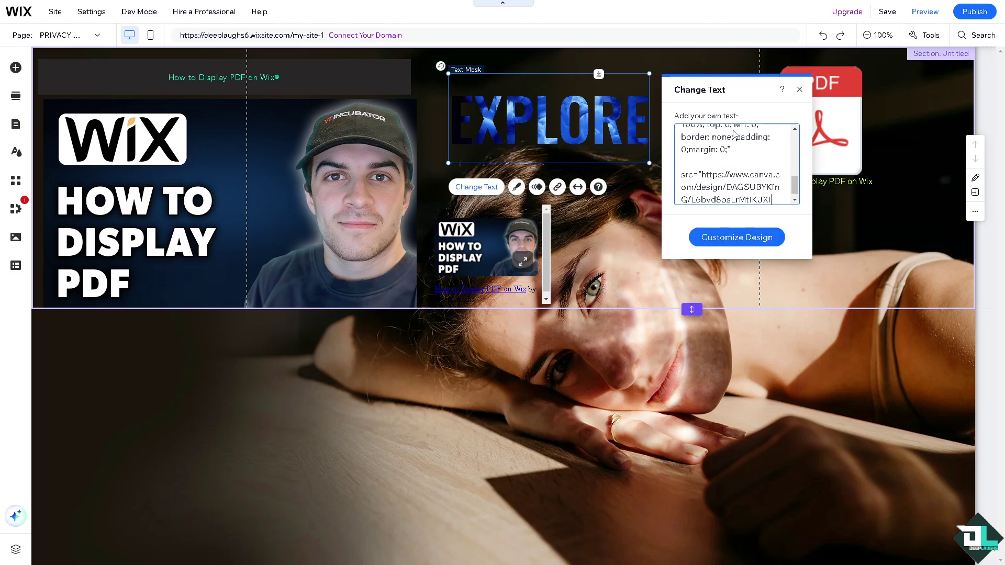
scroll(691, 150, "up", 5)
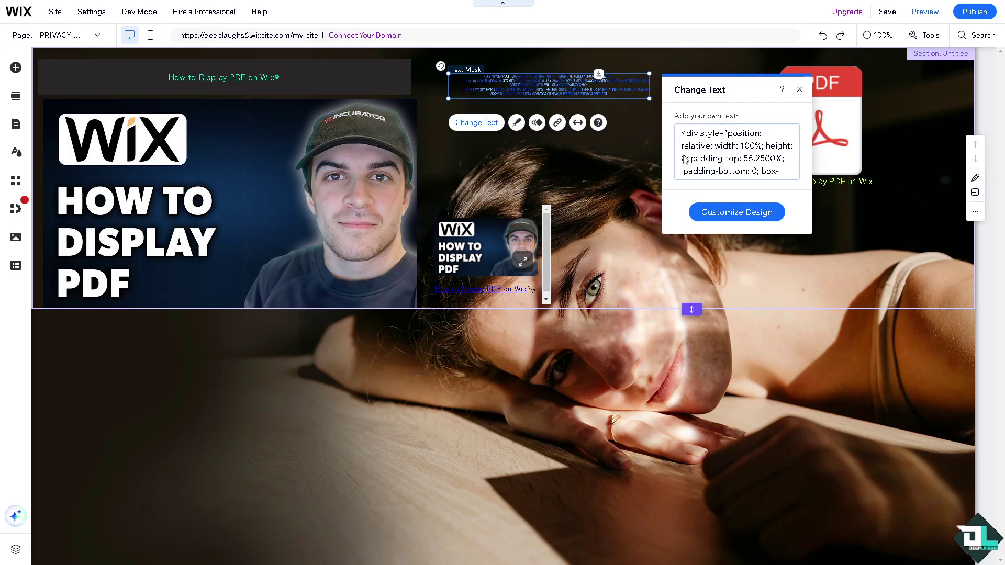
key("ctrl+a")
type("How to Display PDF on Wix")
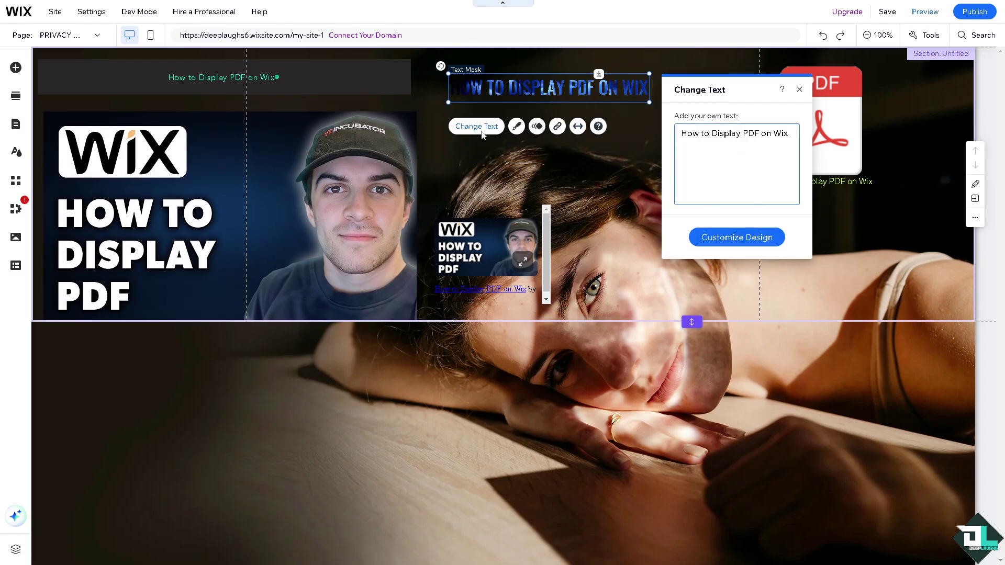
Set the heading's link type to Document, choosing the uploaded How to Display PDF on Wix.pdf
left_click(558, 128)
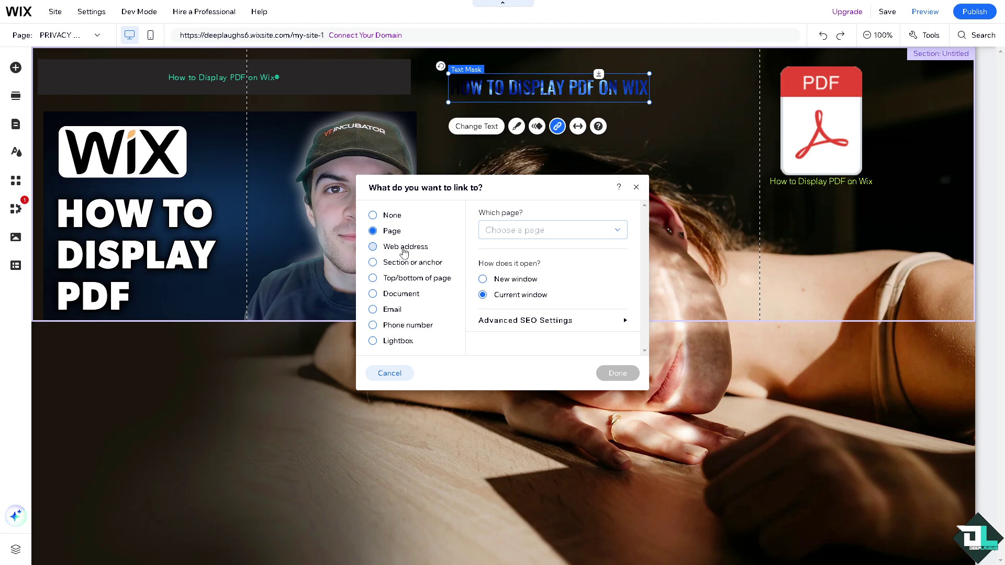
left_click(403, 252)
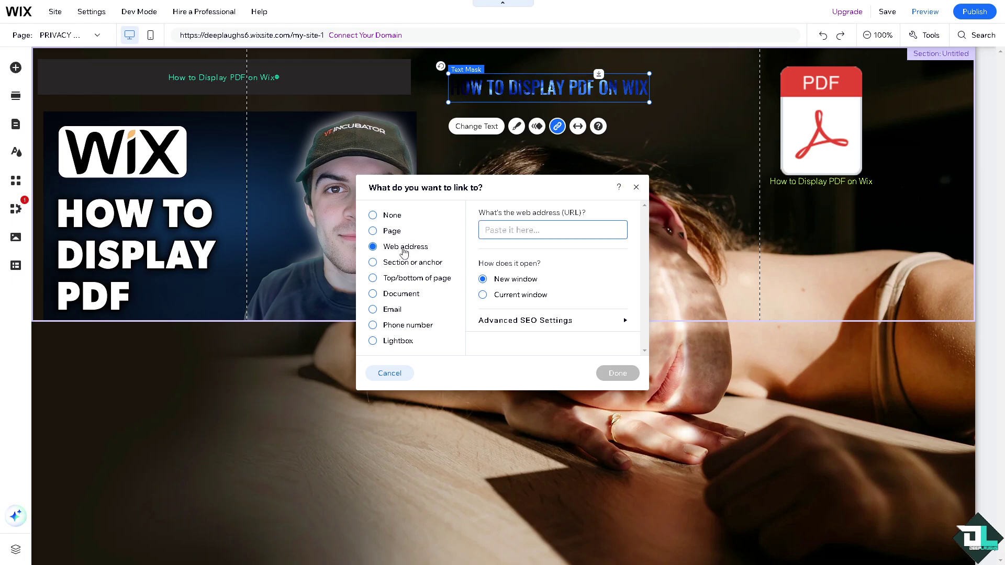
left_click(388, 295)
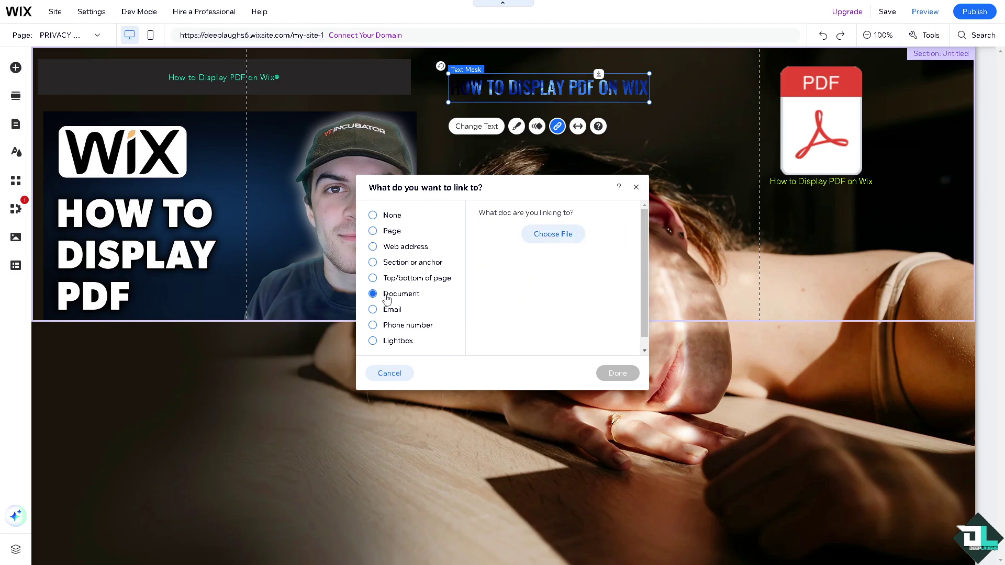
left_click(554, 234)
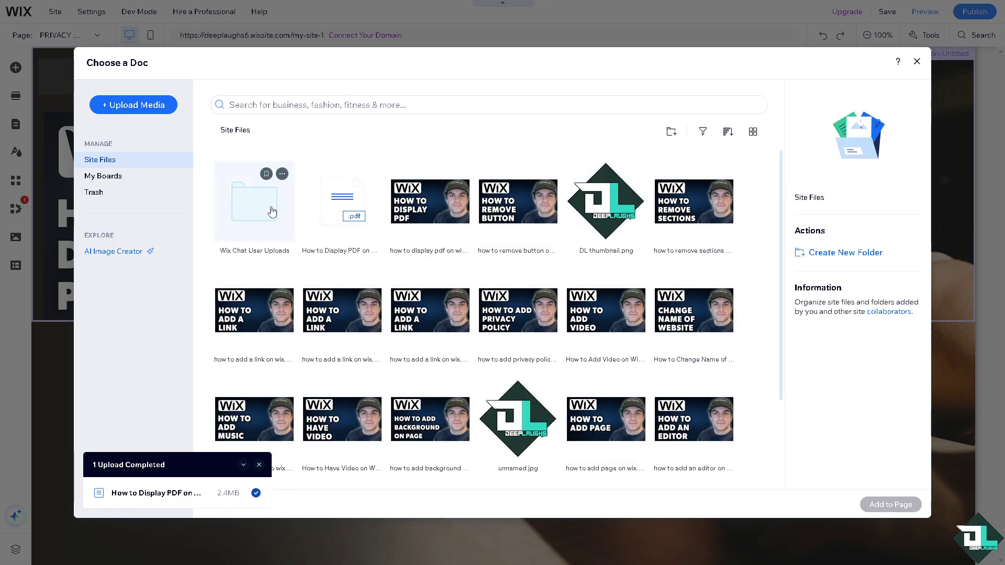
left_click(351, 212)
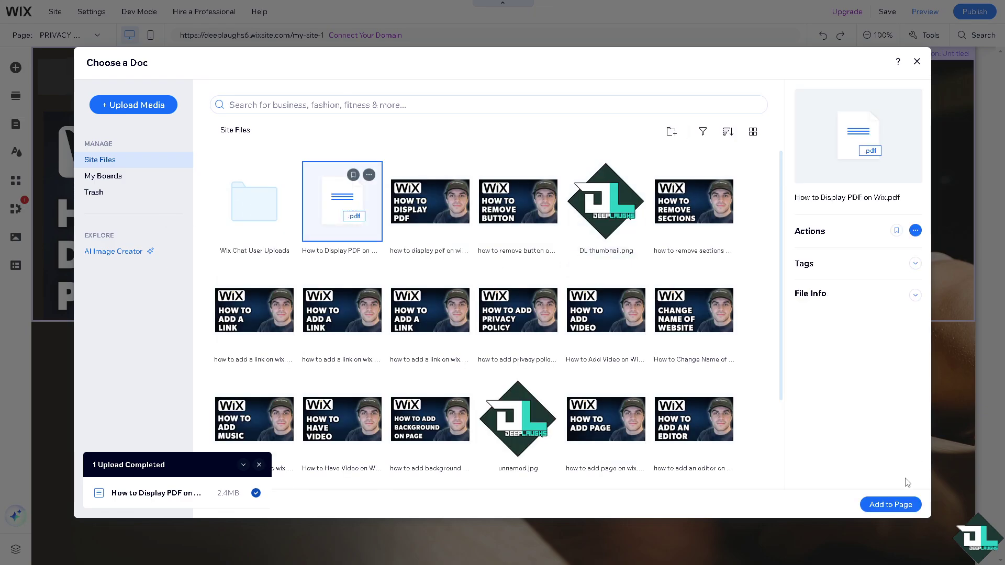
left_click(891, 504)
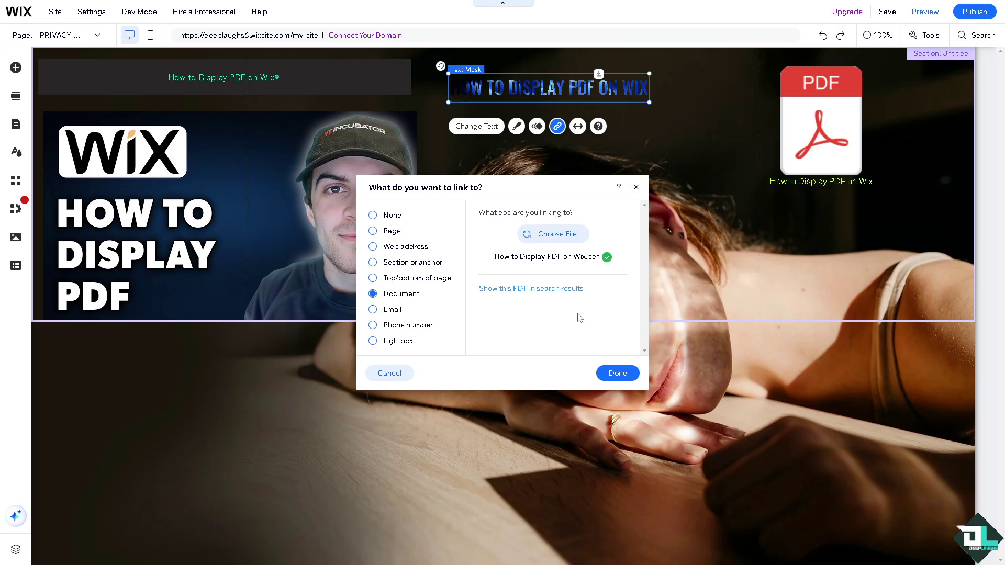
left_click(618, 373)
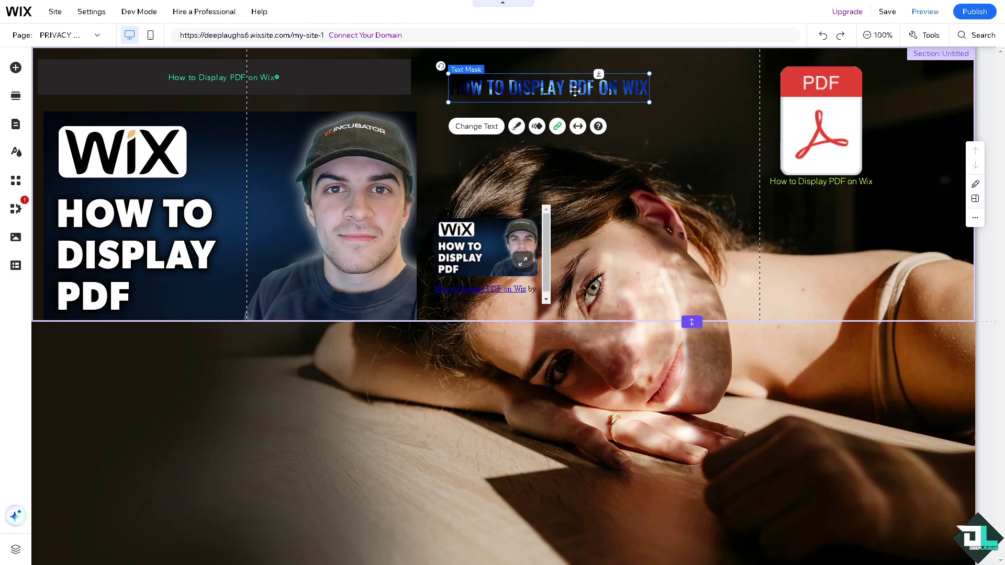
Nudge the heading slightly right and bring up the Text & Icon Buttons gallery
left_click_drag(575, 91, 584, 93)
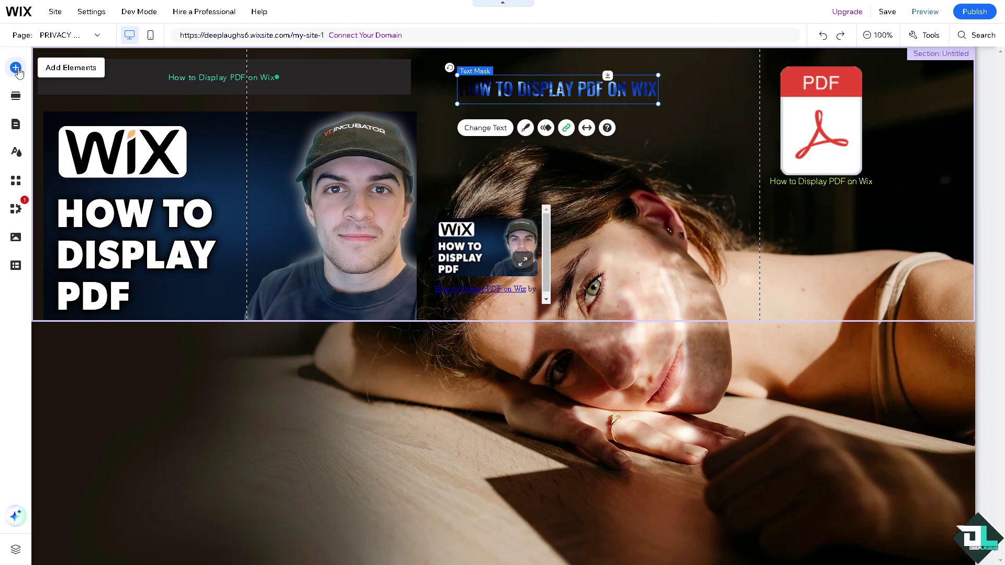
left_click(16, 68)
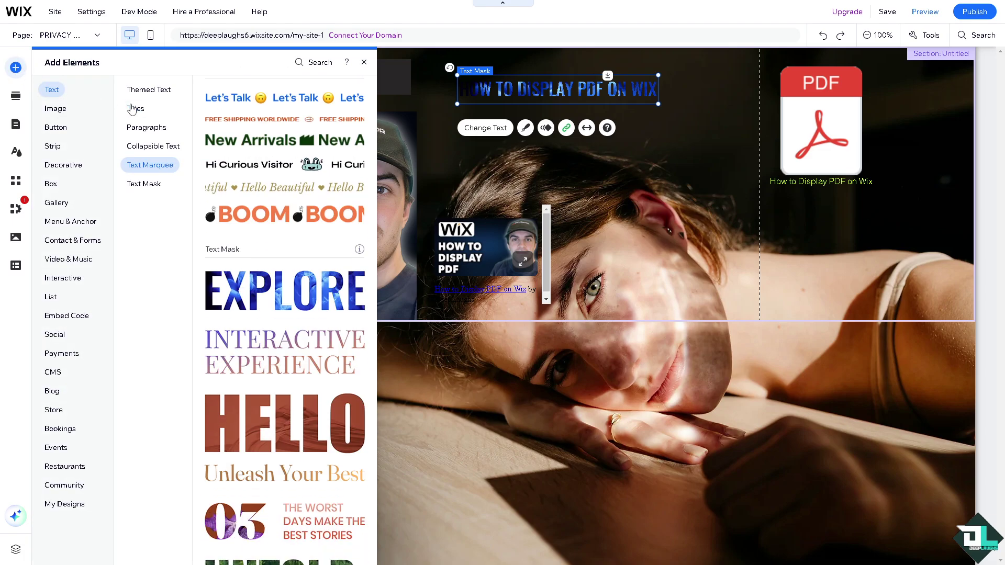
left_click(67, 134)
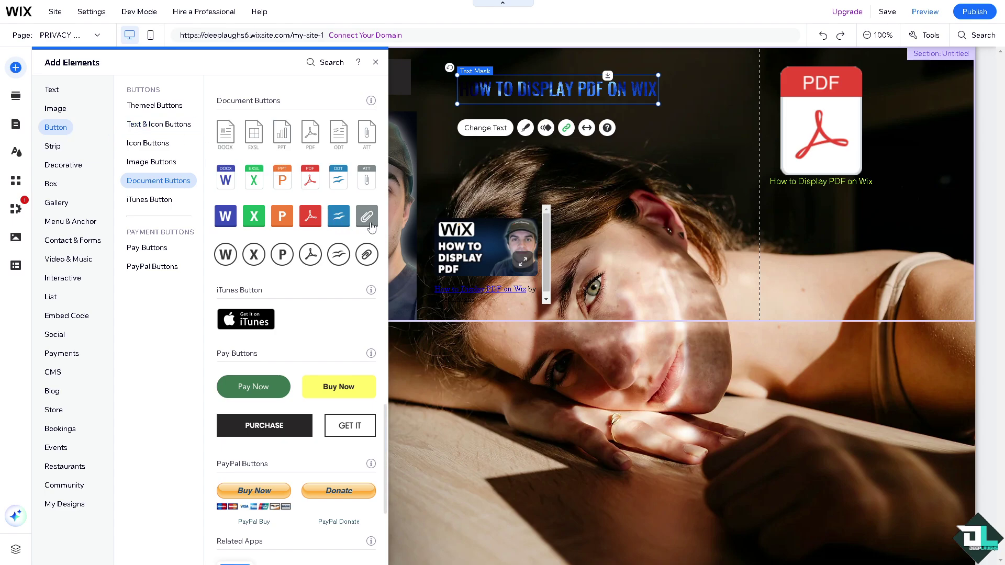
left_click(157, 126)
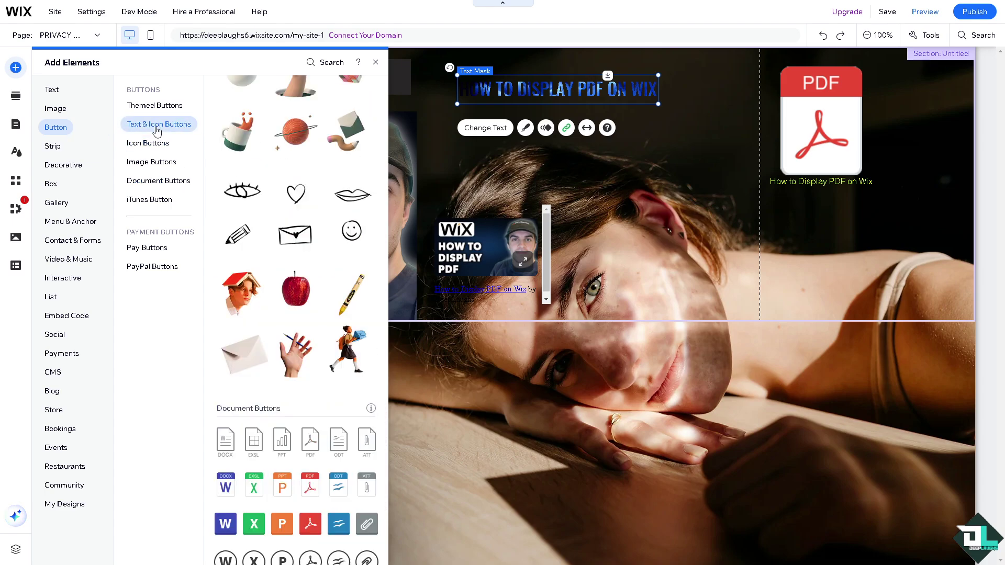
Place a teal DOWNLOAD button below the heading and set its link type to Web address
left_click_drag(347, 201, 628, 174)
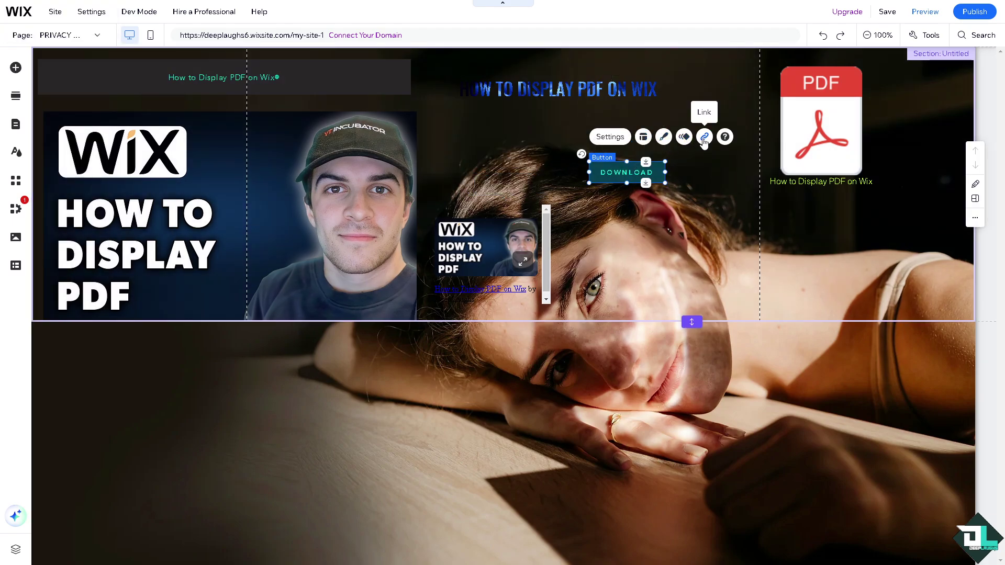
left_click(705, 137)
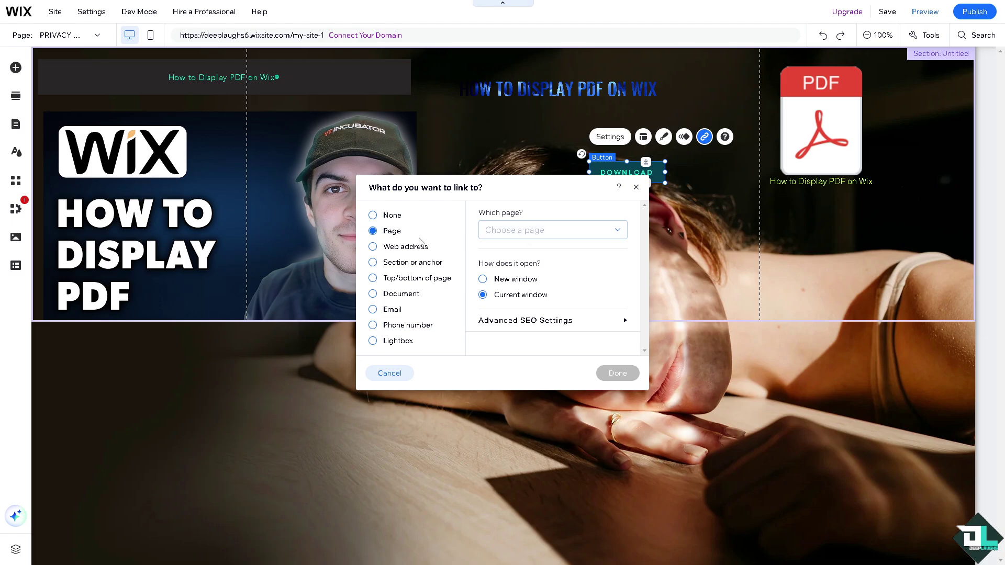
left_click(403, 255)
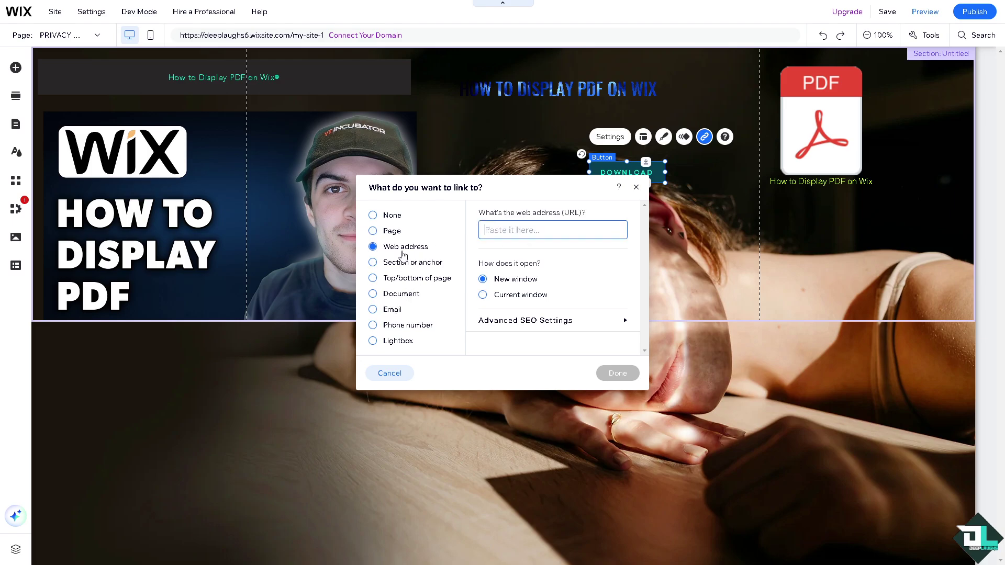
left_click(522, 232)
key("alt+Tab")
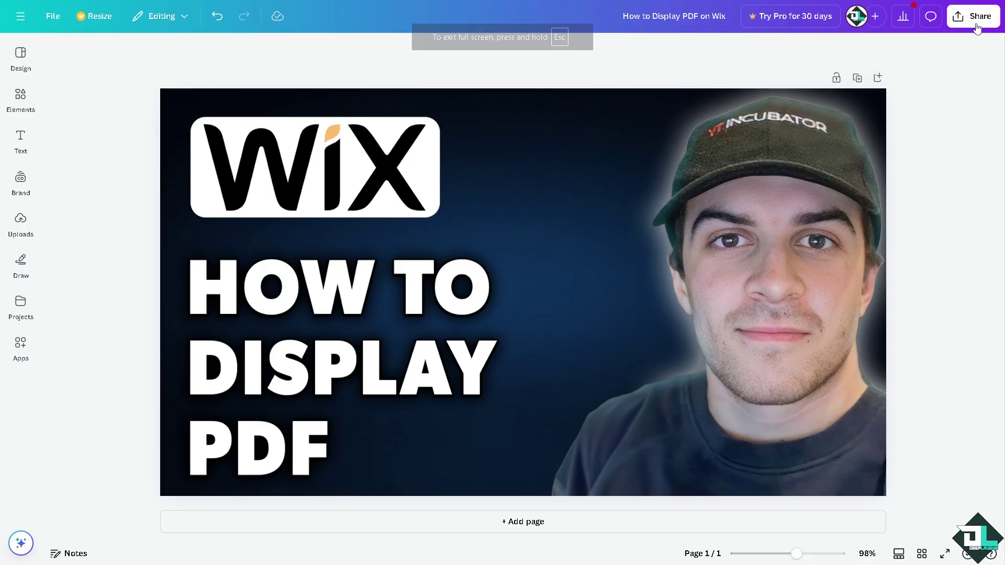
Choose Google Drive among Canva's sharing options and authorise Canva's access to Drive
left_click(977, 21)
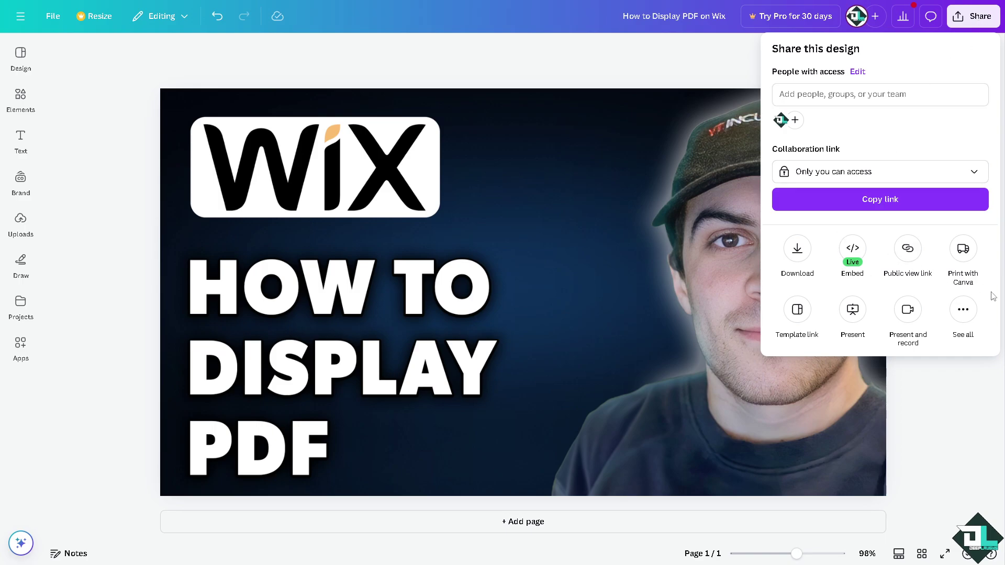
left_click(964, 311)
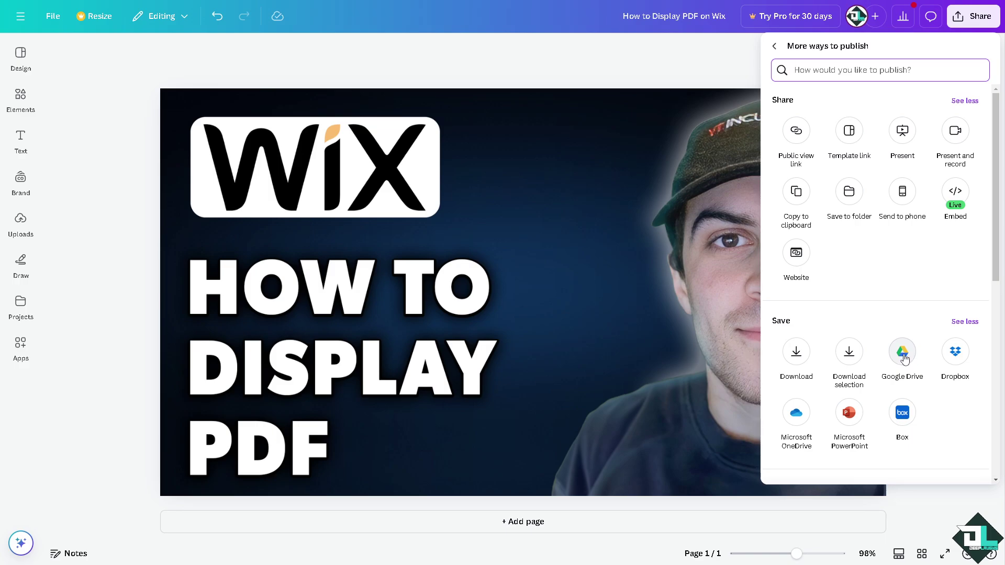
left_click(903, 351)
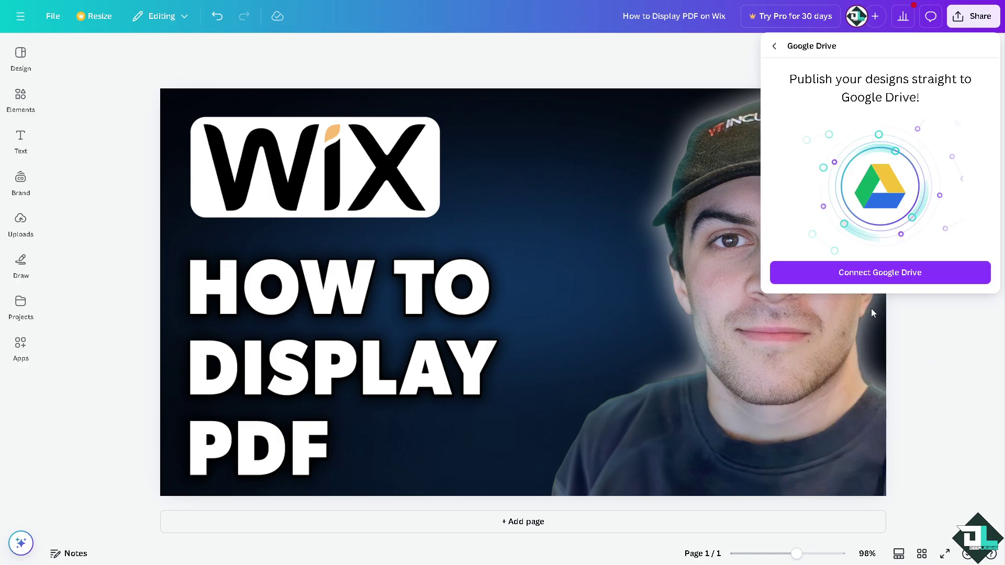
left_click(880, 273)
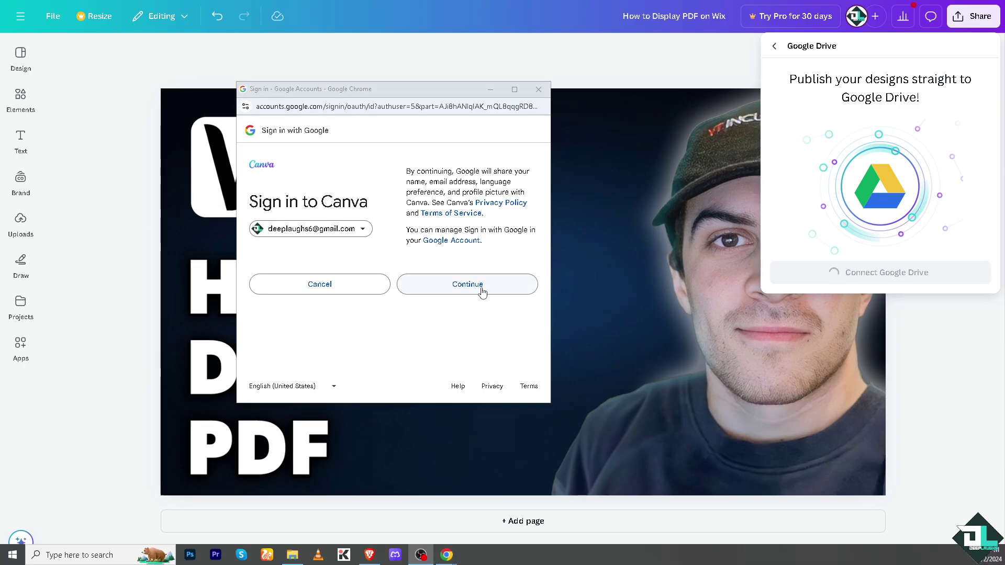
left_click(482, 290)
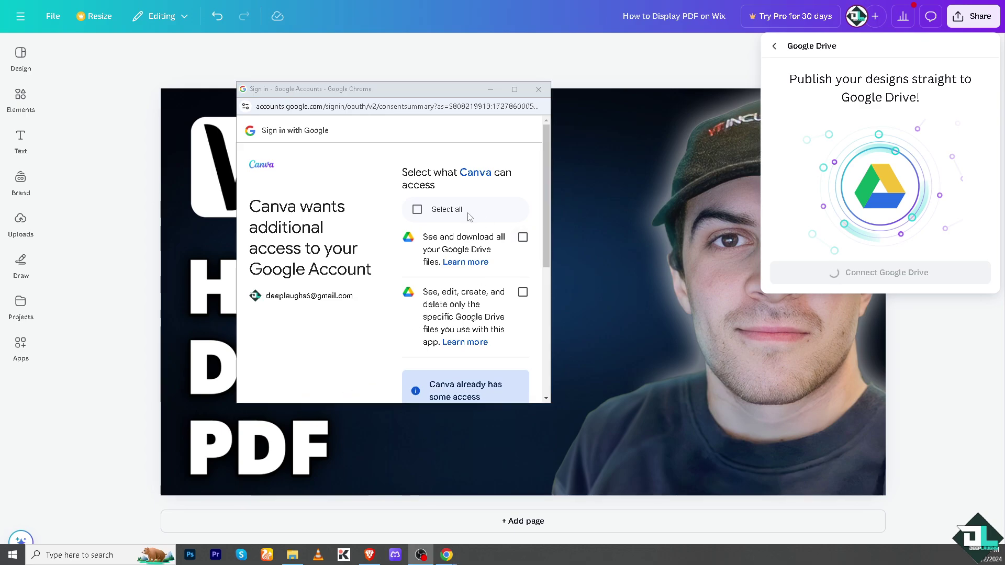
left_click(440, 210)
scroll(460, 244, "down", 4)
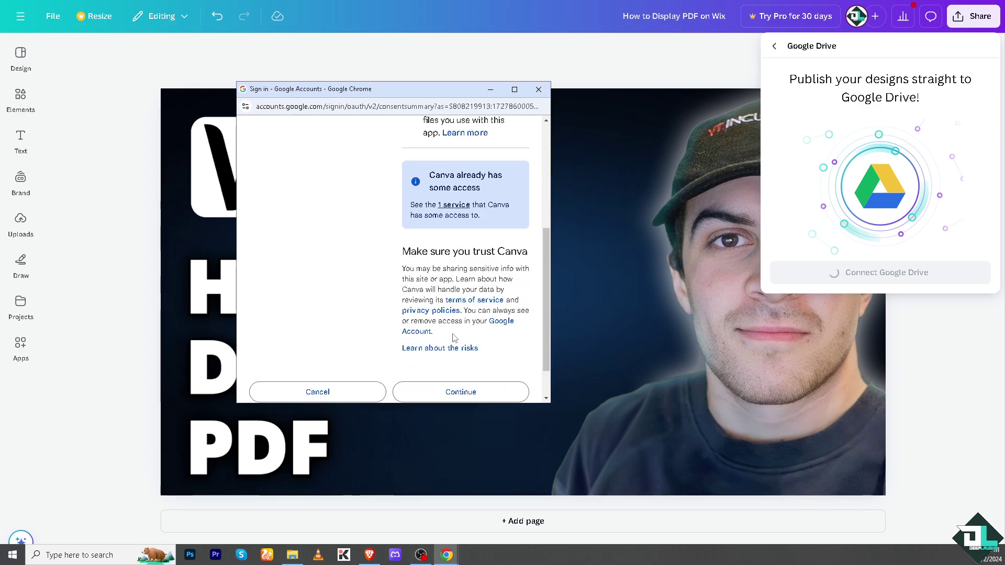
scroll(457, 361, "down", 2)
left_click(465, 348)
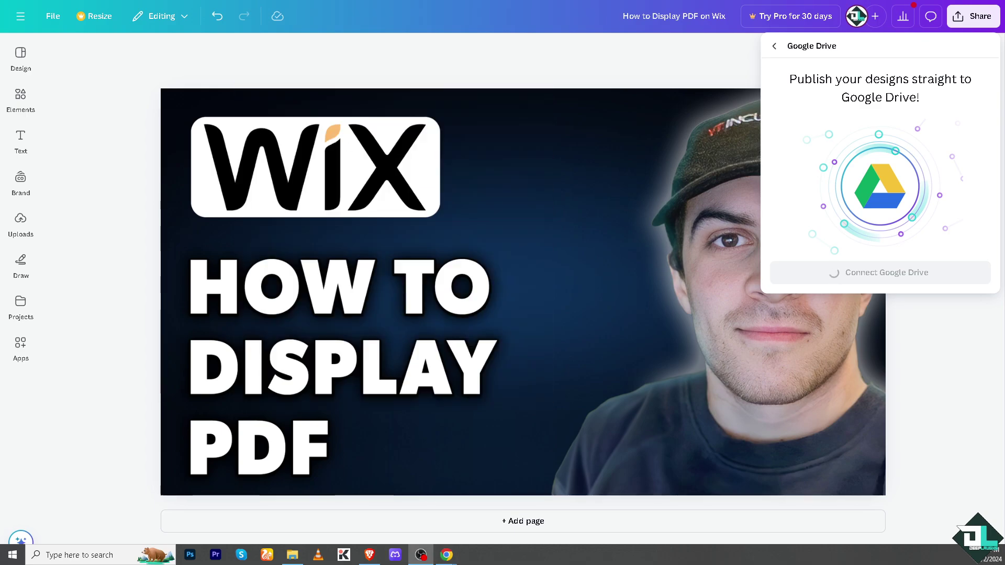
Save the design to Google Drive as a PDF Standard file
left_click(898, 205)
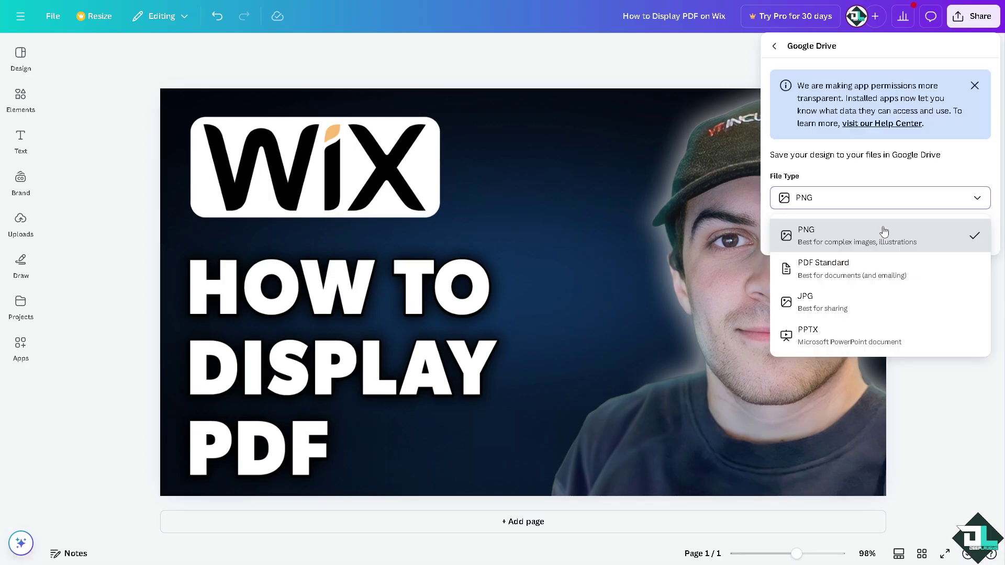
left_click(844, 274)
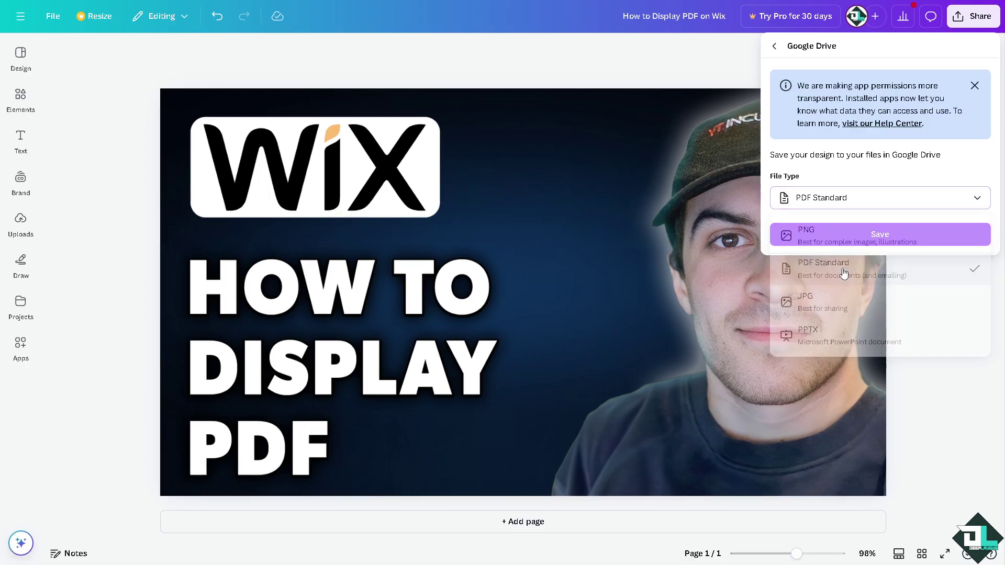
left_click(855, 234)
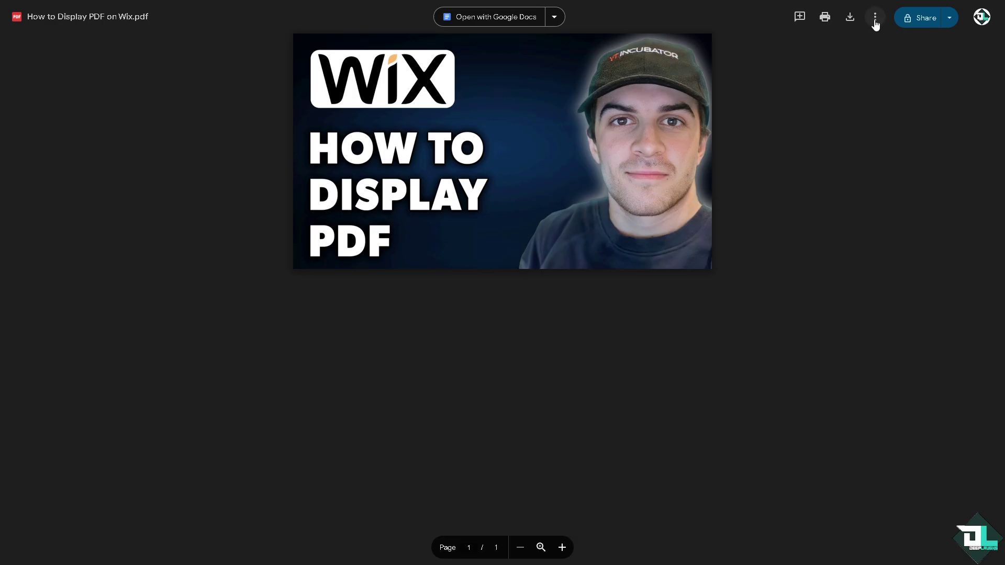
Copy the Google Drive share link for How to Display PDF on Wix.pdf
left_click(876, 21)
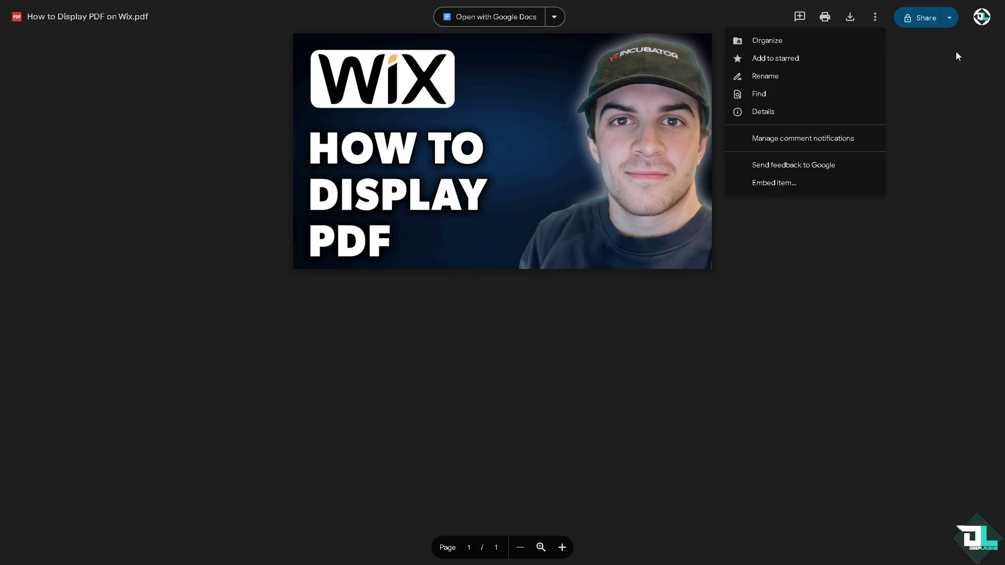
left_click(950, 18)
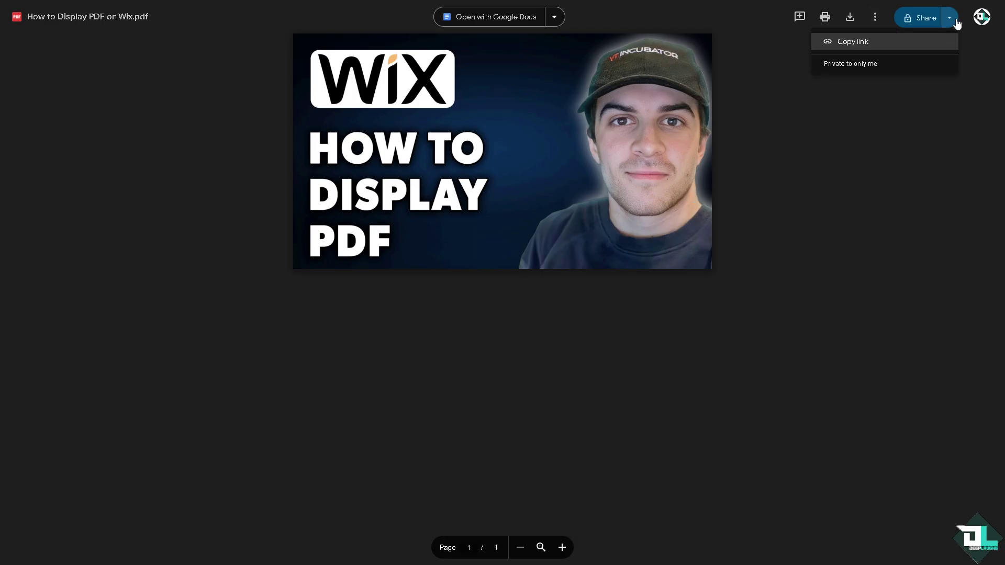
left_click(841, 44)
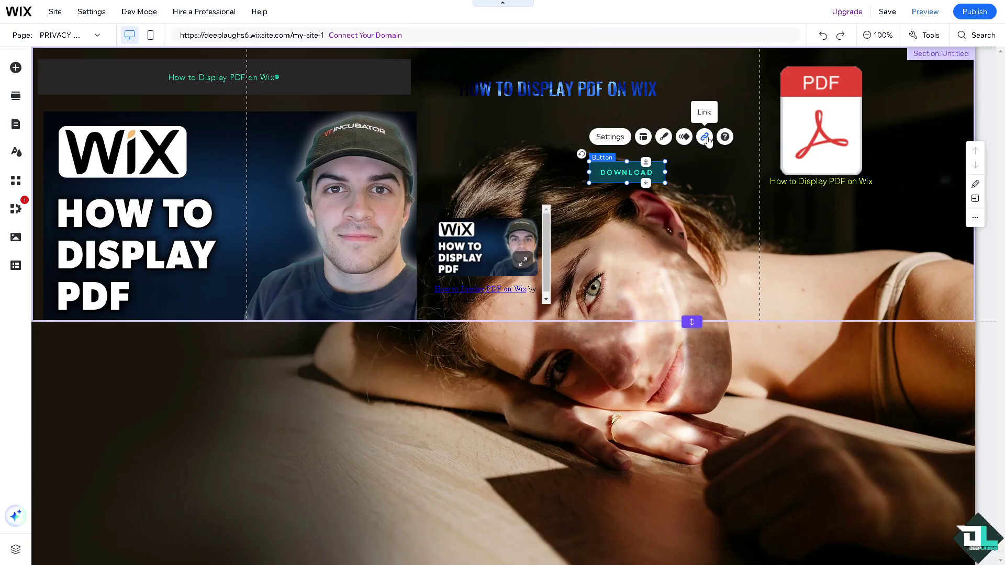
Paste the copied Google Drive PDF link as the DOWNLOAD button's web address
left_click(704, 136)
left_click(373, 246)
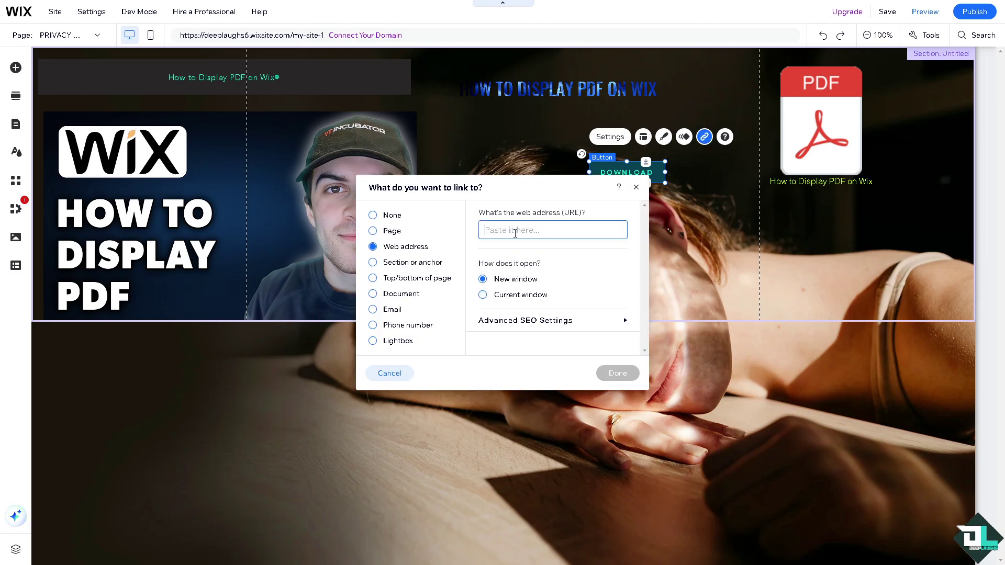
key("ctrl+v")
key("Return")
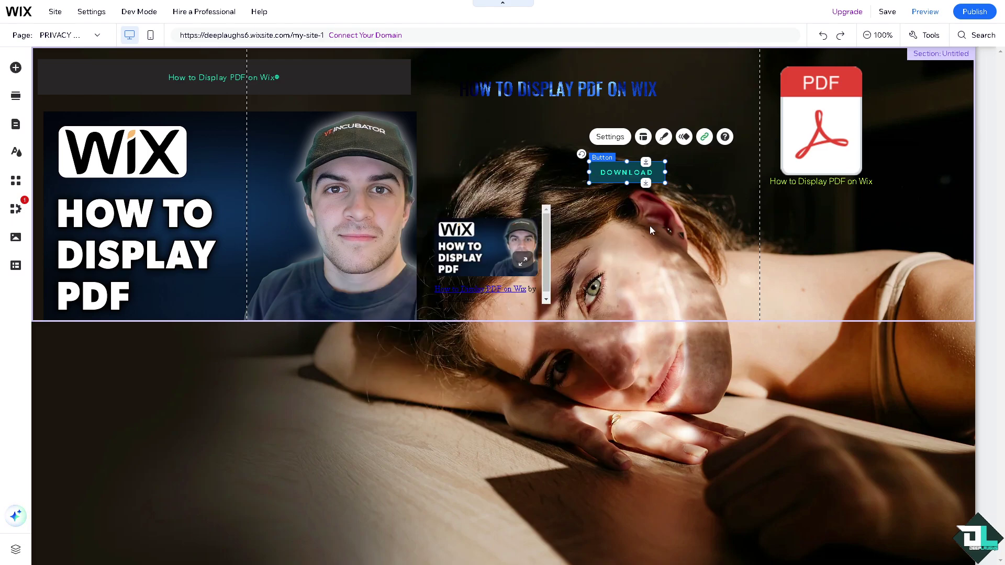